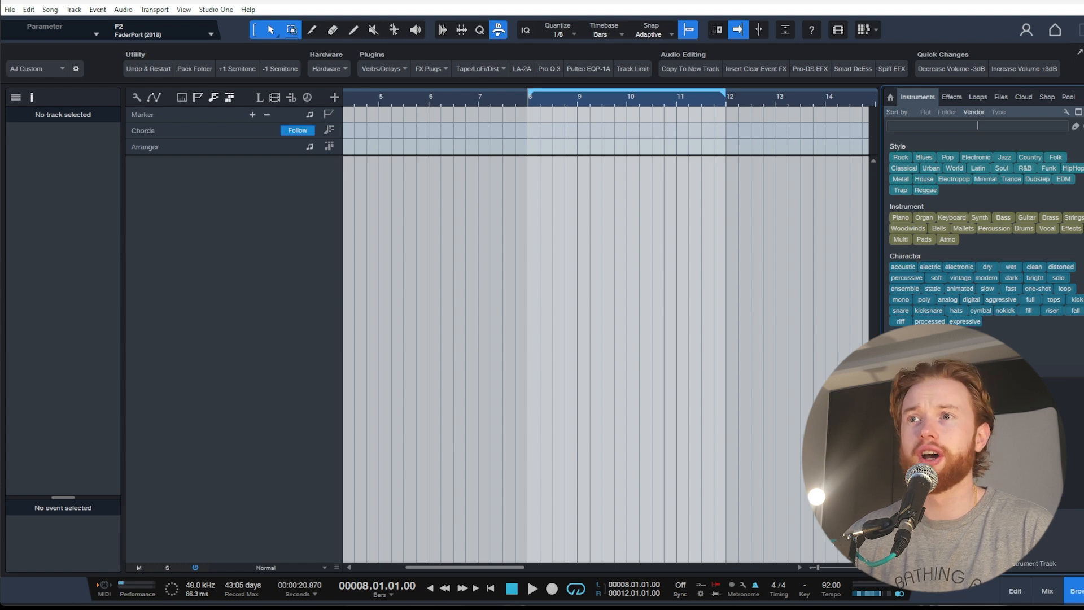
# Add a Superior Drummer 3 instrument track named SD, and close its plug-in window and the mixer
pyautogui.click(972, 435)
pyautogui.moveTo(971, 435); pyautogui.dragTo(478, 292)
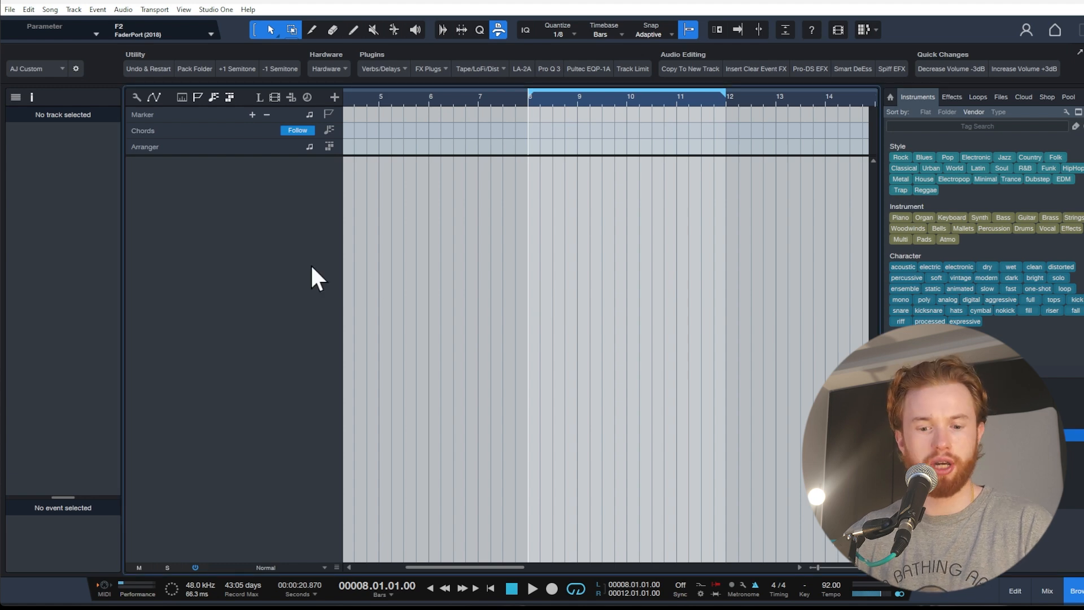
pyautogui.press('Return')
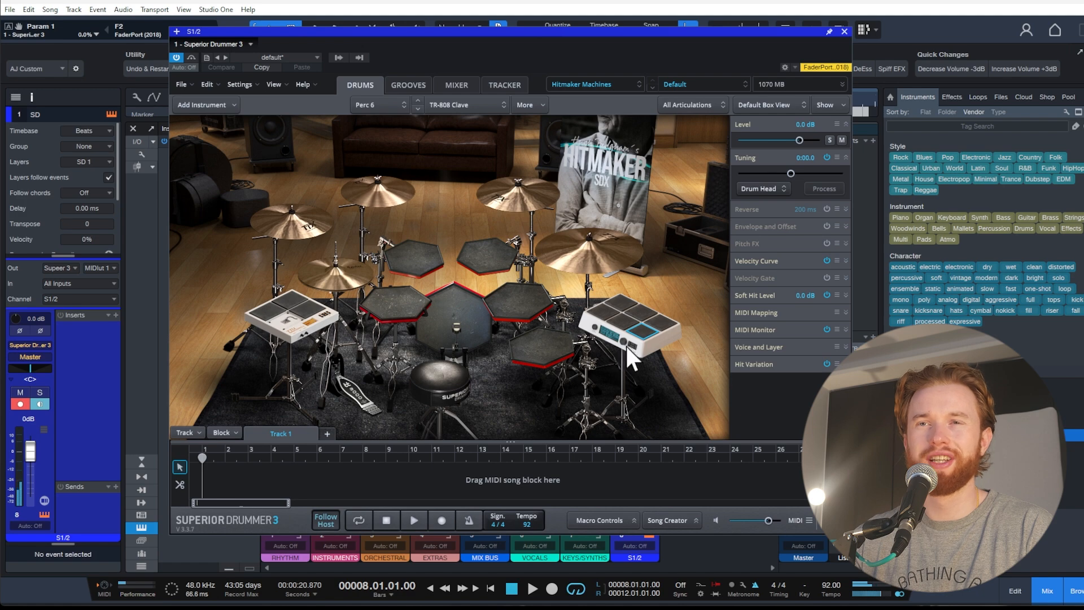
pyautogui.click(845, 32)
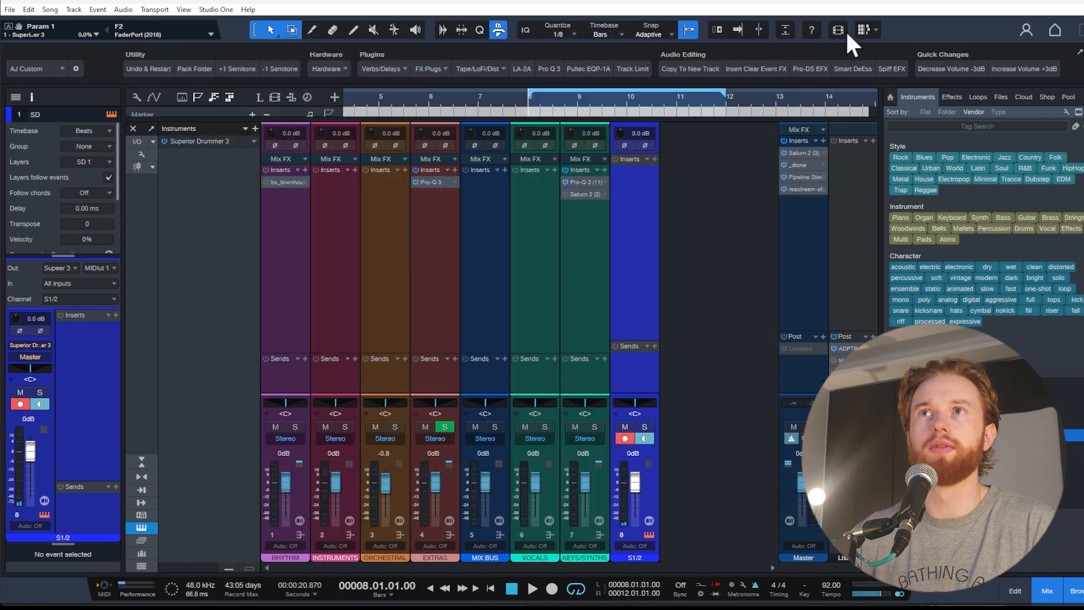
pyautogui.press('F3')
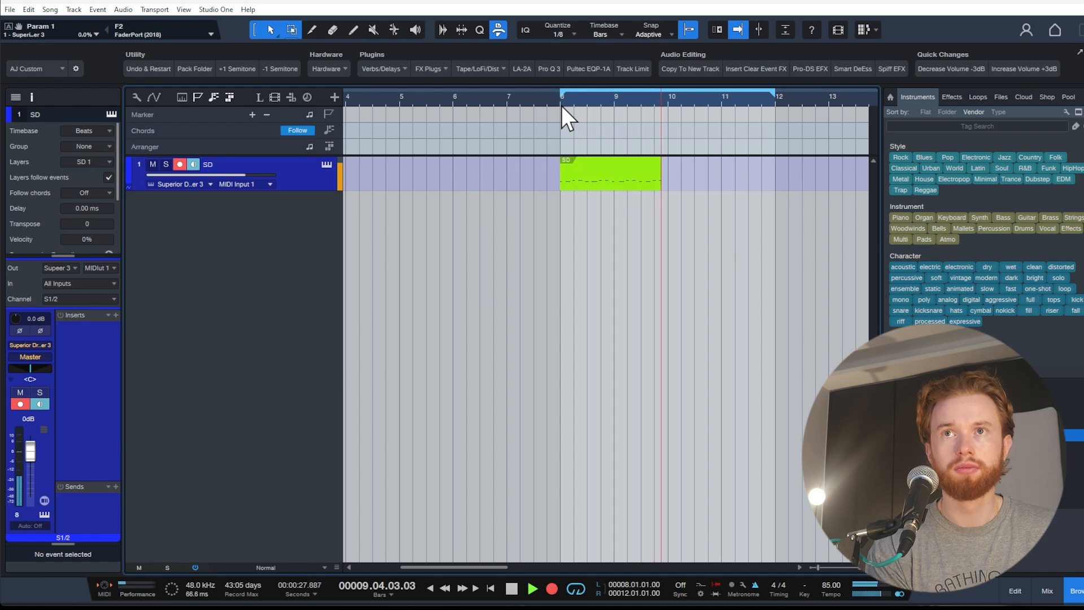
# Stop recording the drum pattern on the SD track and open its event in the note editor
pyautogui.press('space')
pyautogui.doubleClick(629, 186)
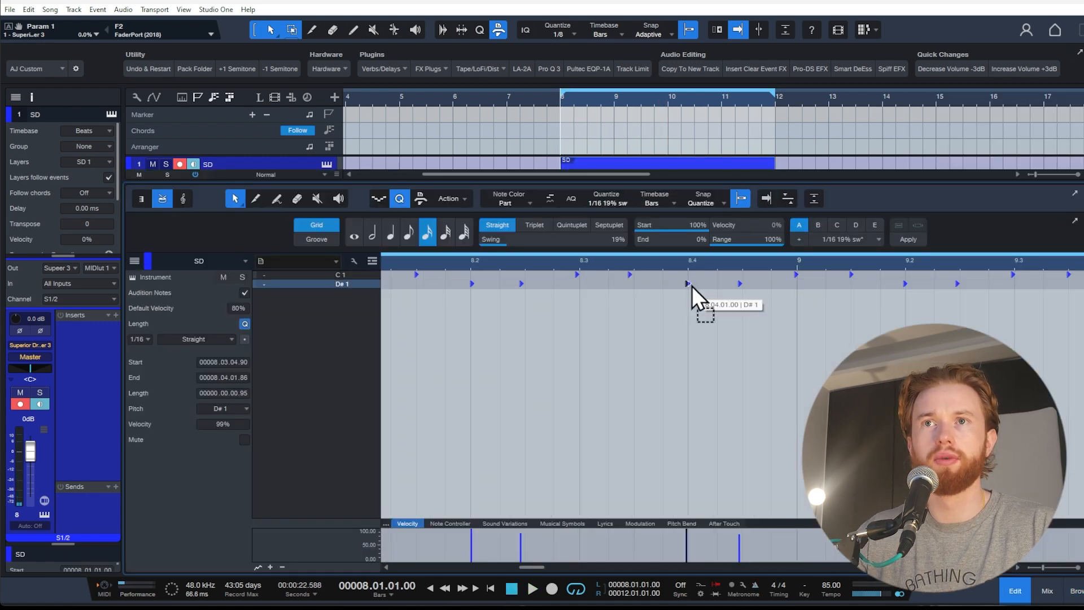
# Examine the timing and velocity of the D# 1 hits in the drum pattern across bars 8 to 10
pyautogui.moveTo(692, 286); pyautogui.dragTo(693, 286)
pyautogui.click(905, 283)
pyautogui.press('w')
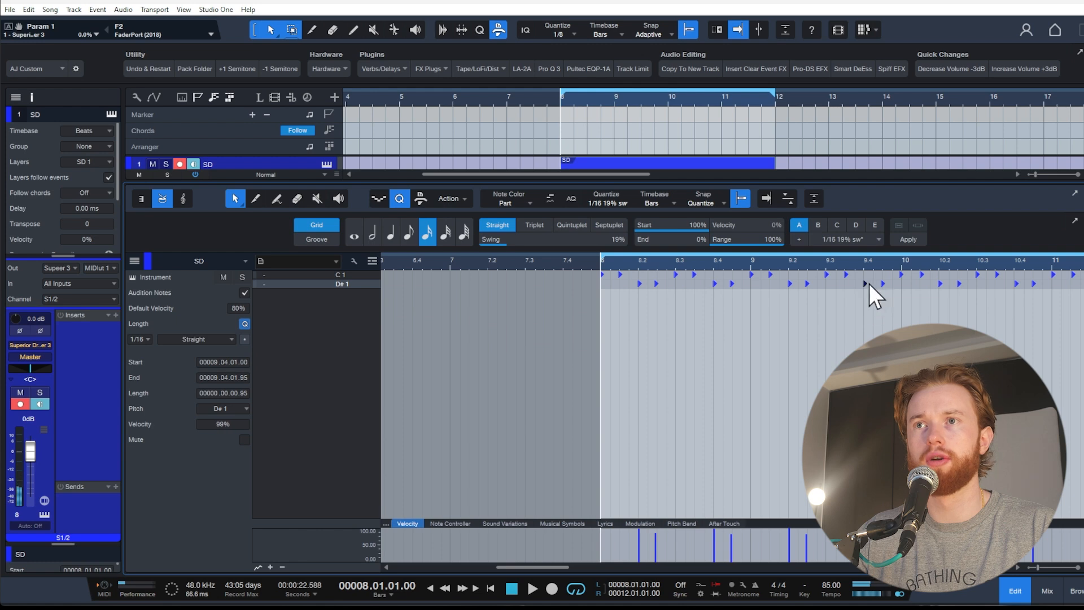
pyautogui.moveTo(866, 283); pyautogui.dragTo(945, 285)
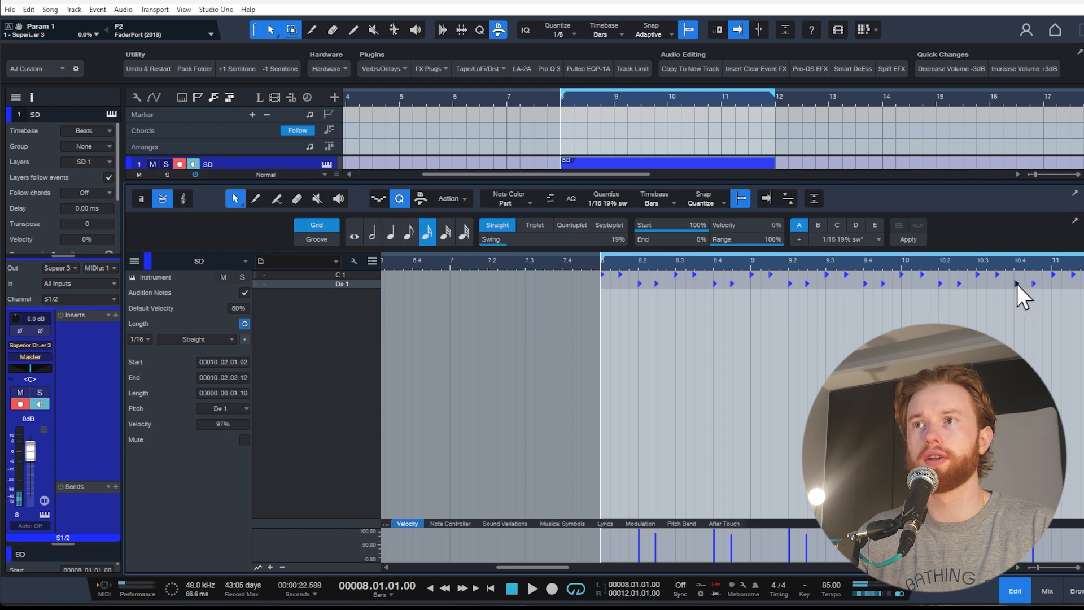
pyautogui.click(1016, 286)
pyautogui.moveTo(1015, 262); pyautogui.dragTo(884, 289)
pyautogui.click(884, 287)
pyautogui.press('space')
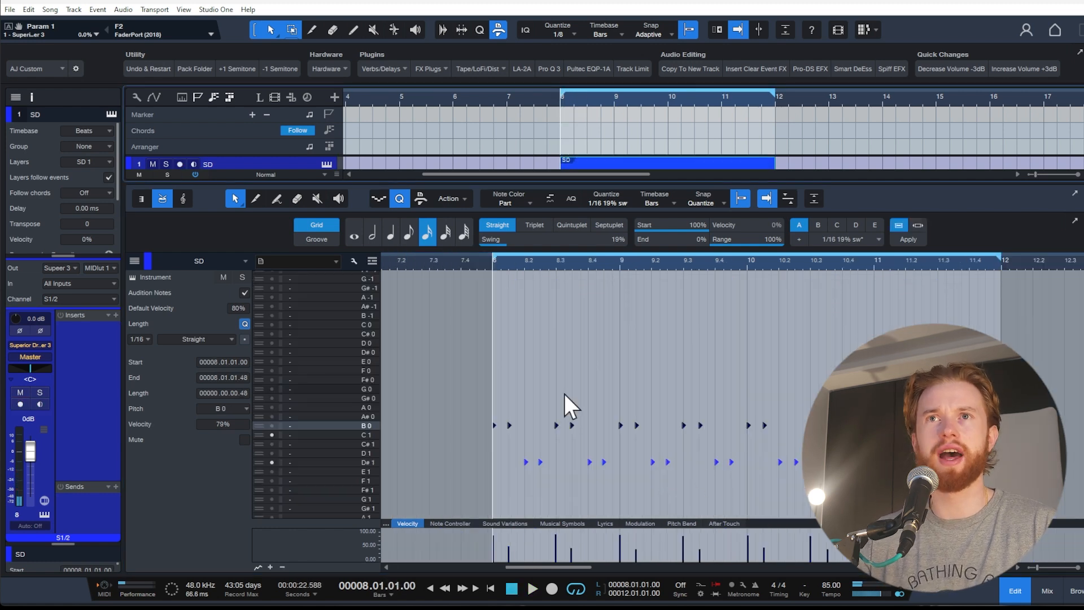
# Search Windows for Splice to switch to the sample library
pyautogui.moveTo(870, 607)
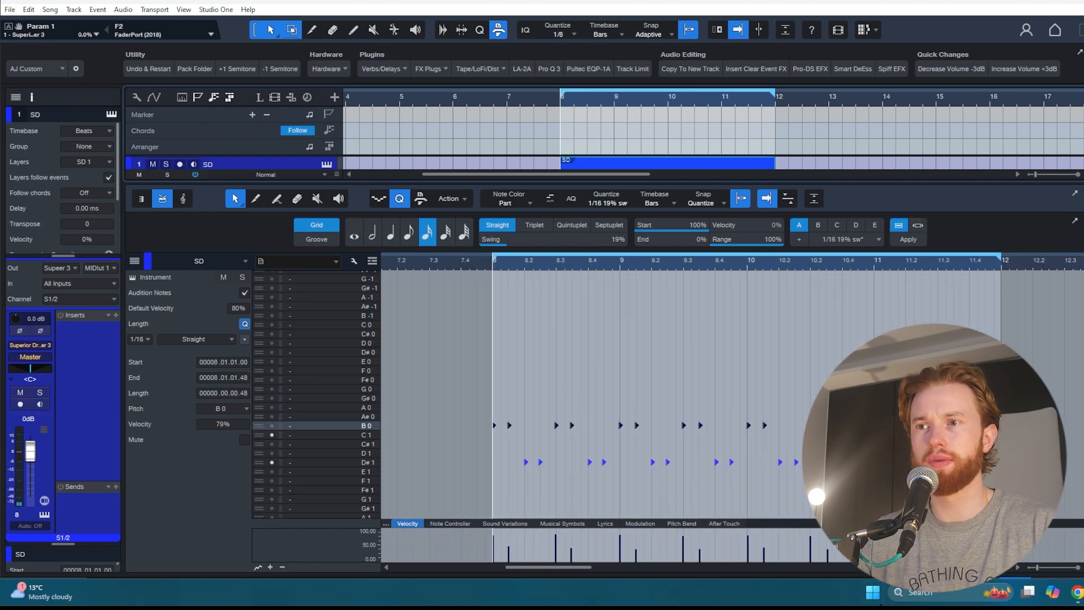
pyautogui.click(961, 594)
pyautogui.write('splice')
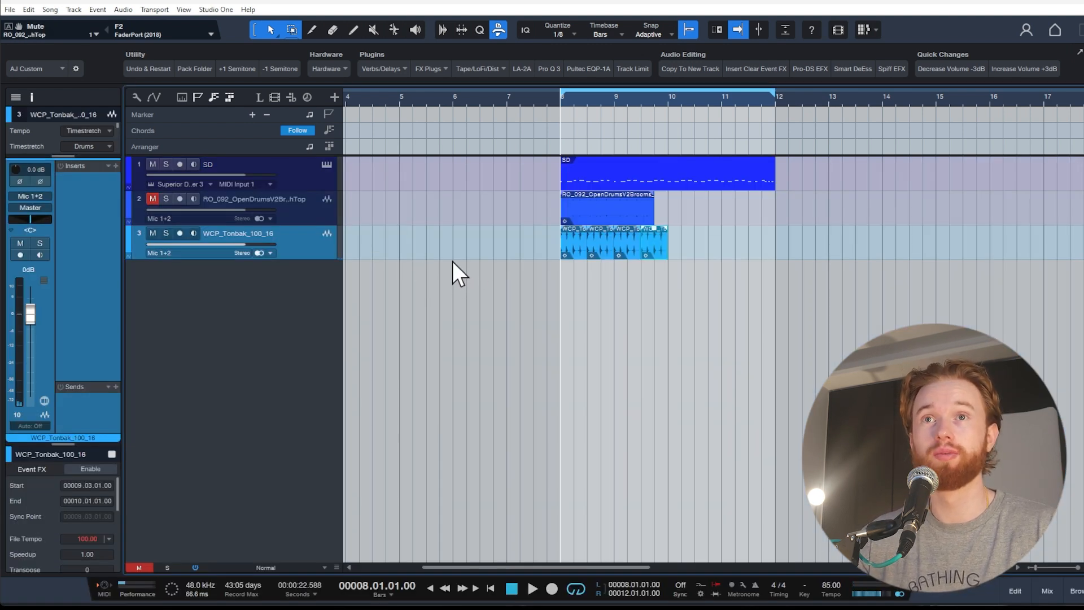
# Play the drum pattern together with the added percussion loops from bar 8 and judge how they fit
pyautogui.press('space')
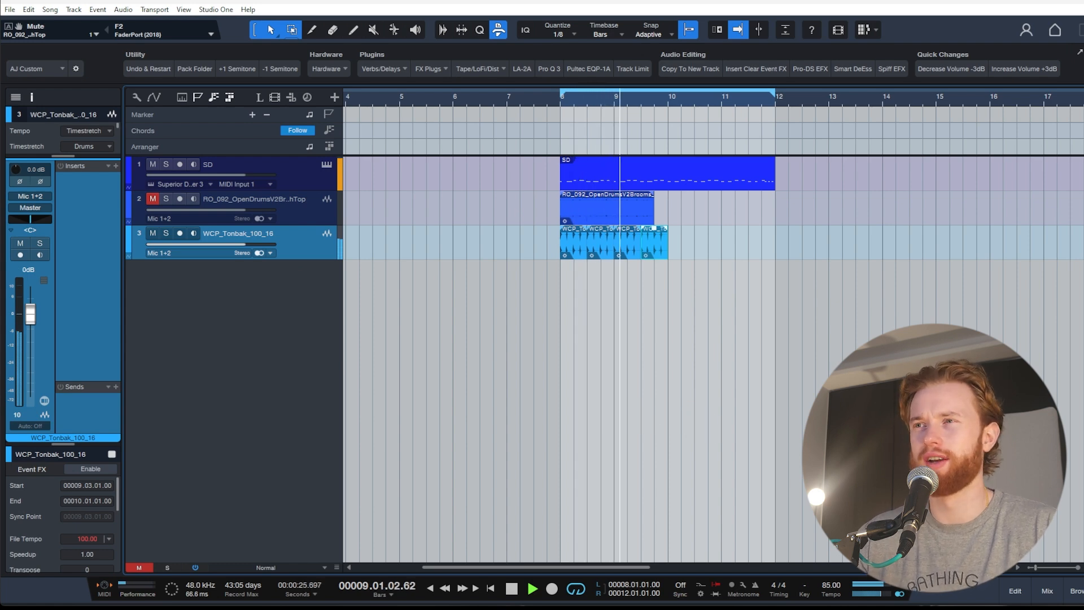
pyautogui.press('space')
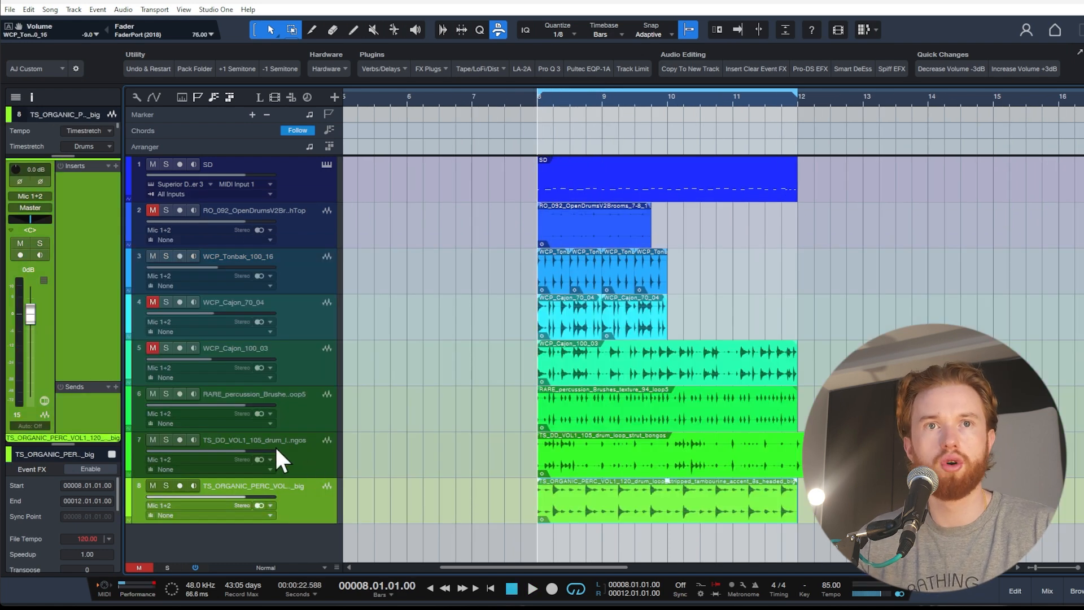
pyautogui.press('space')
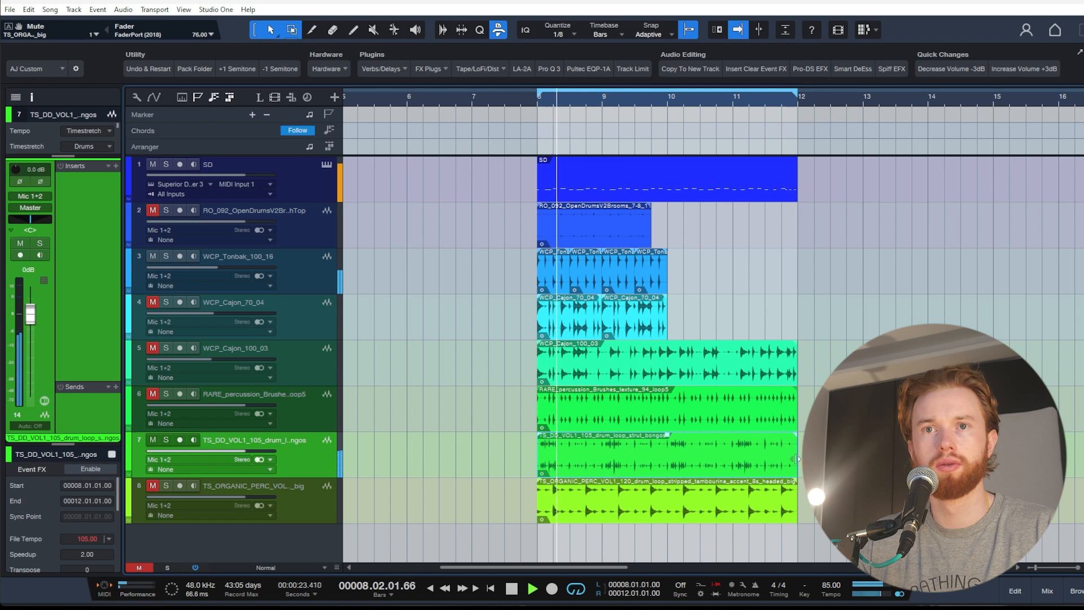
pyautogui.press('space')
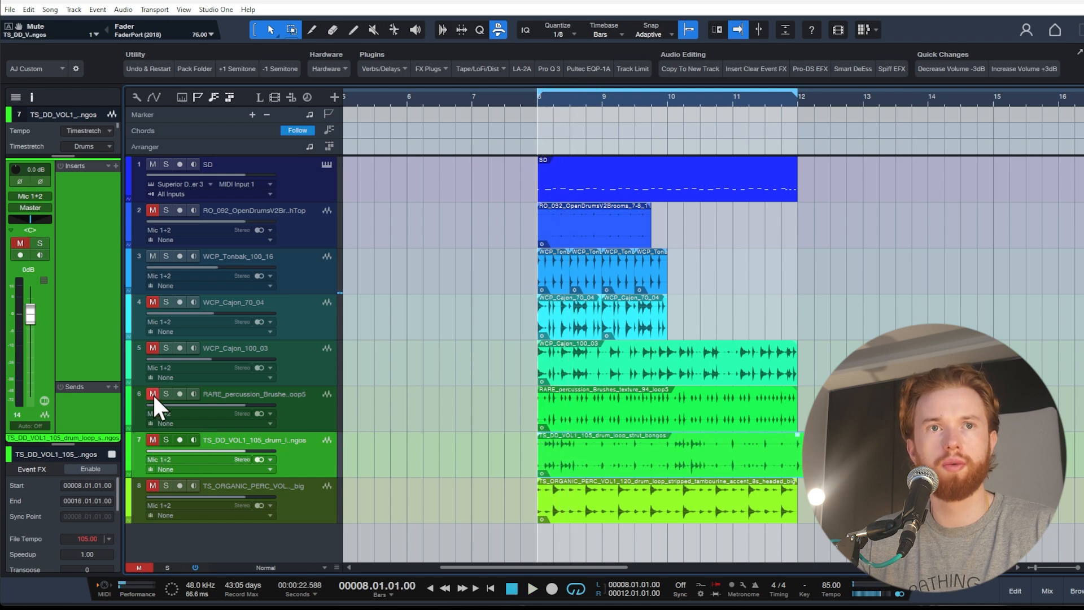
# Unmute the RARE percussion brushes loop and audition it in the groove, toggling its solo on and off
pyautogui.click(153, 393)
pyautogui.press('space')
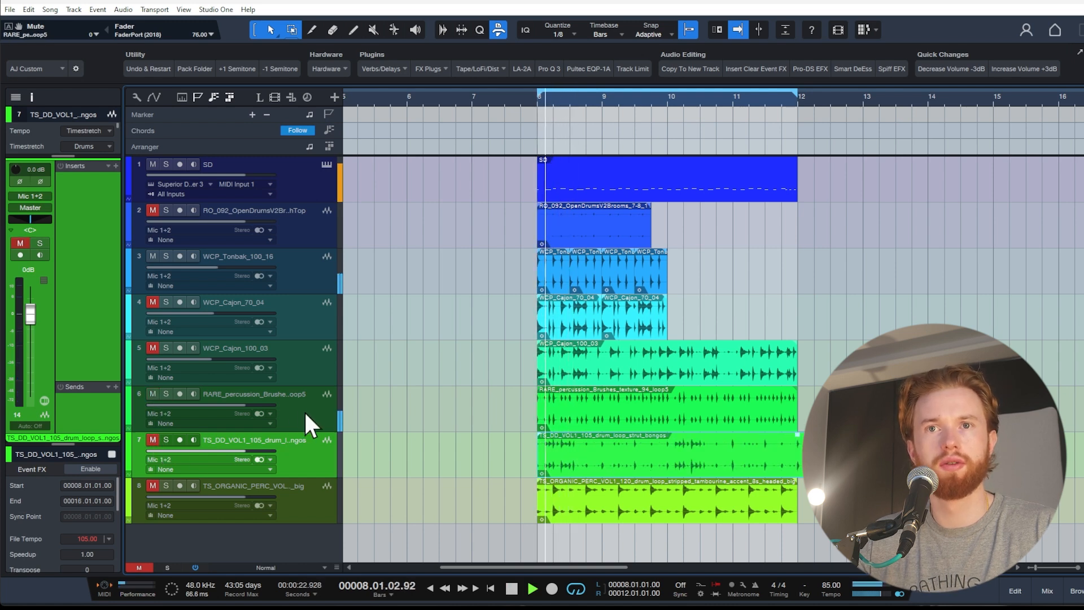
pyautogui.click(163, 392)
pyautogui.click(162, 392)
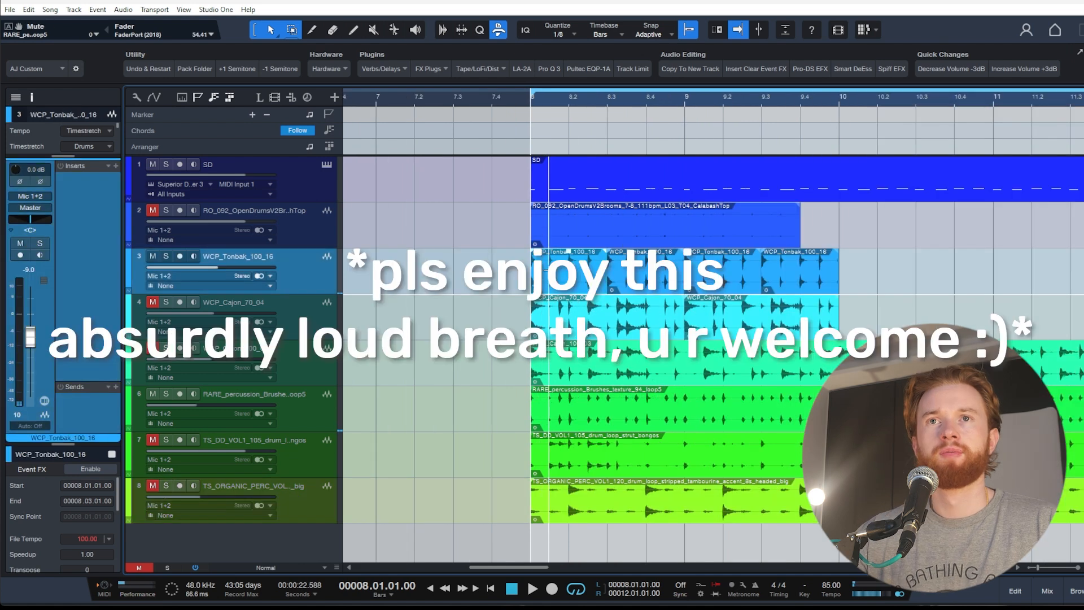
# Play the groove and compare the percussion loops' transients with the beat grid and the drum pattern
pyautogui.scroll(5, 545, 308)
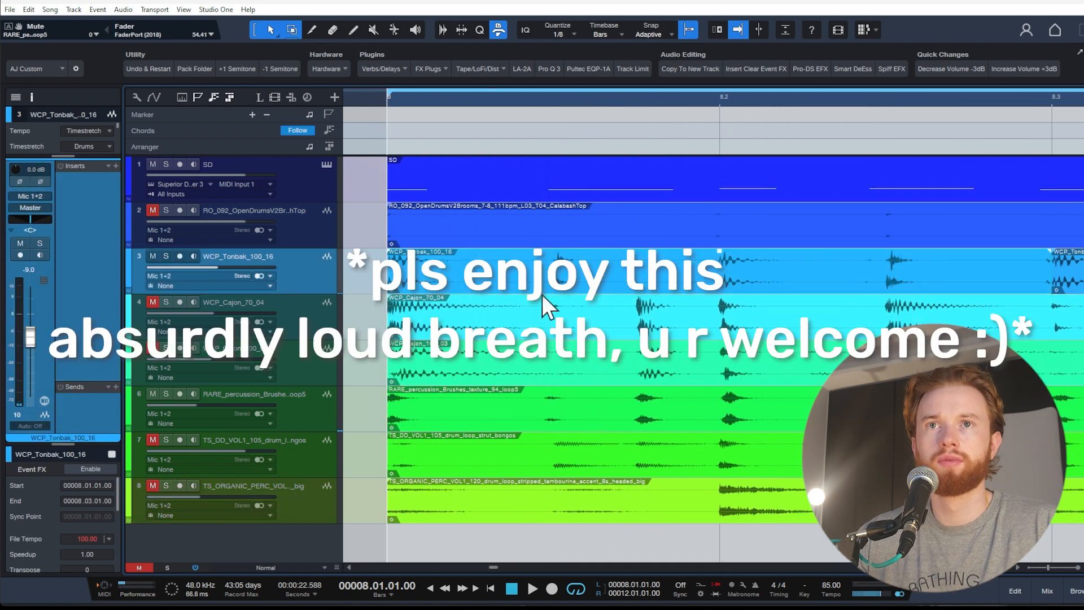
pyautogui.press('space')
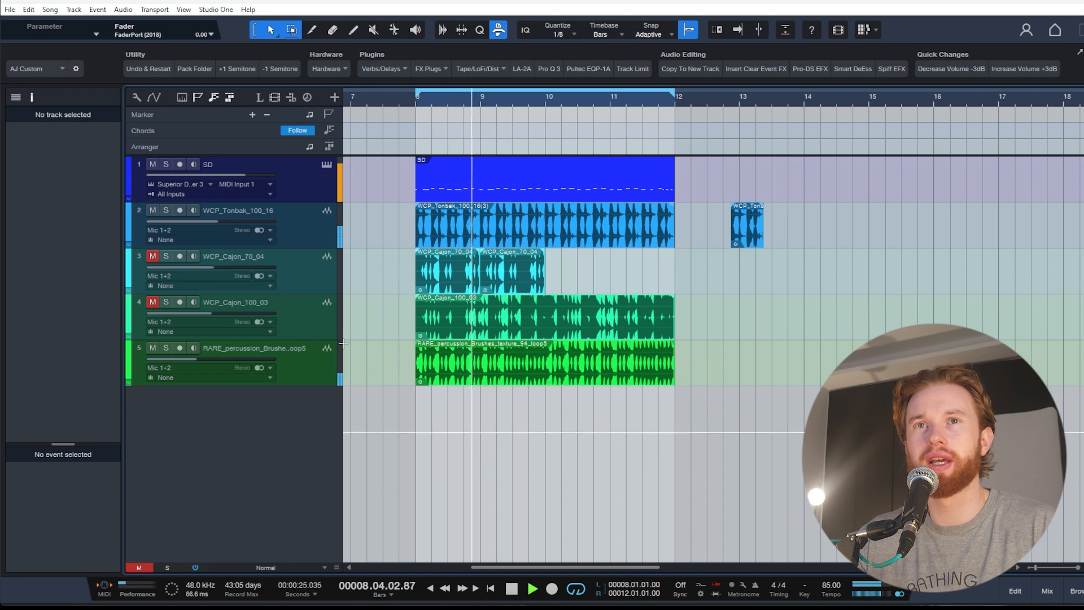
pyautogui.scroll(8, 444, 228)
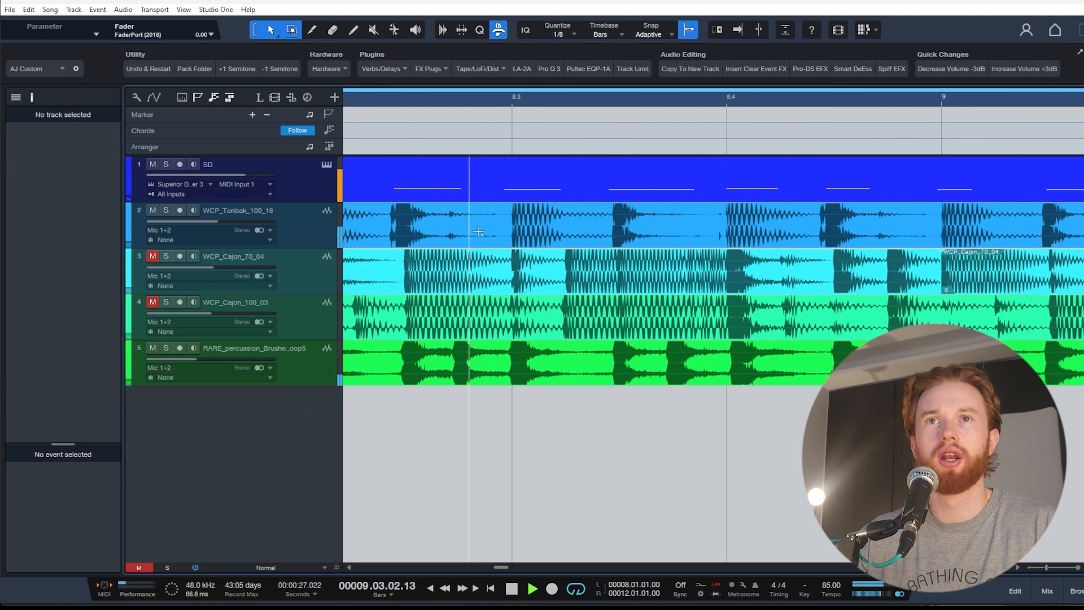
pyautogui.scroll(-3, 694, 223)
pyautogui.press('space')
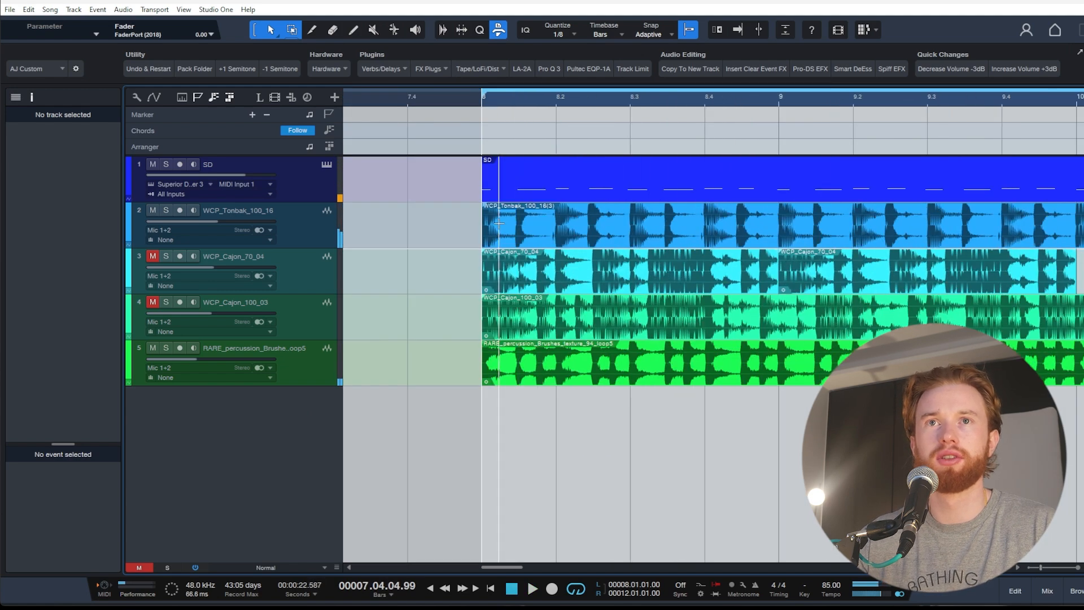
# Split the WCP_Tonbak_100_16 loop into single hits from beat 8.3 onward and shift them slightly ahead of the grid with snapping off
pyautogui.scroll(4, 499, 233)
pyautogui.doubleClick(665, 218)
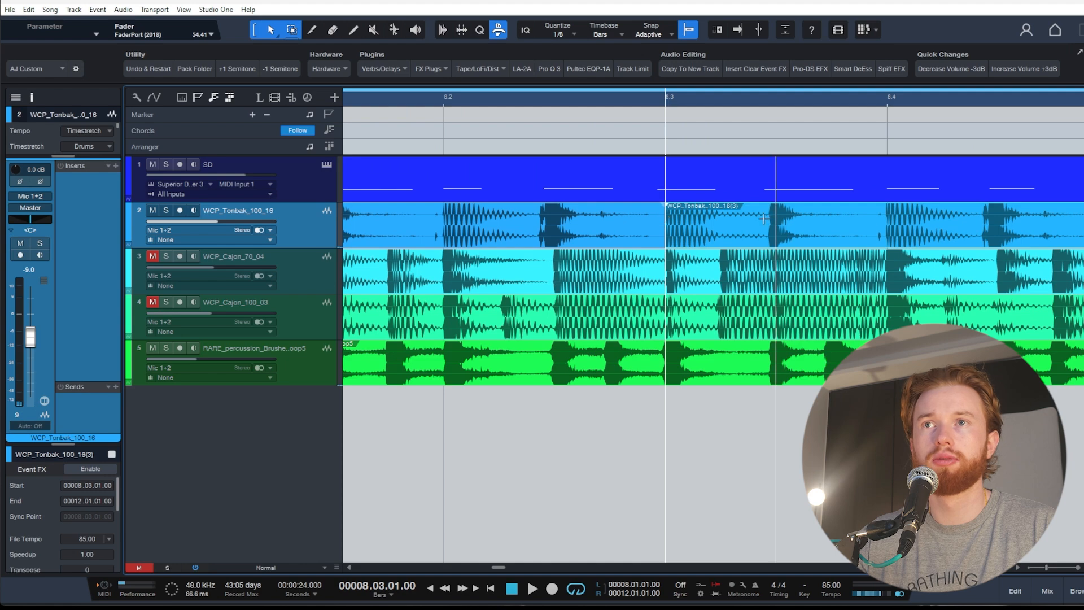
pyautogui.press('n')
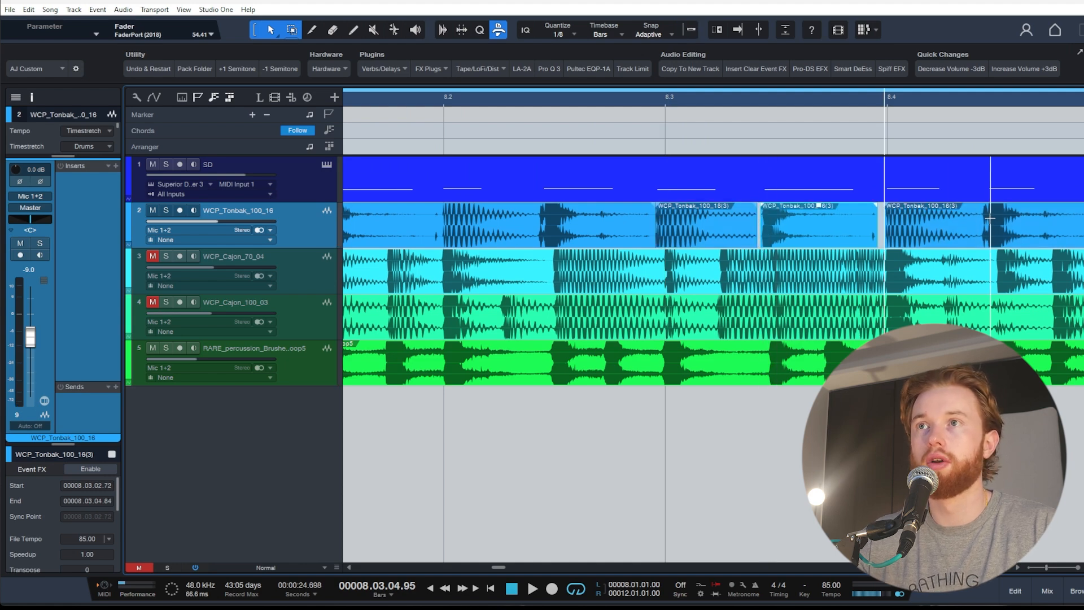
pyautogui.scroll(-4, 845, 220)
pyautogui.scroll(3, 892, 221)
pyautogui.scroll(2, 874, 221)
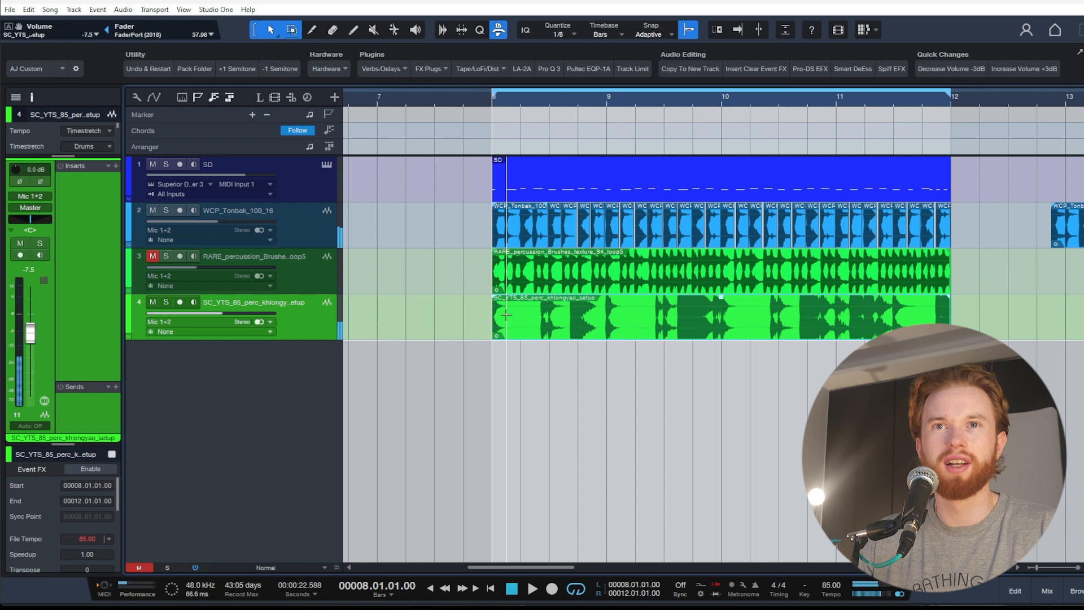
# Play the groove with the SC_YTS_85_perc_khlongyao_setup loop added to the sliced Tonbak
pyautogui.press('space')
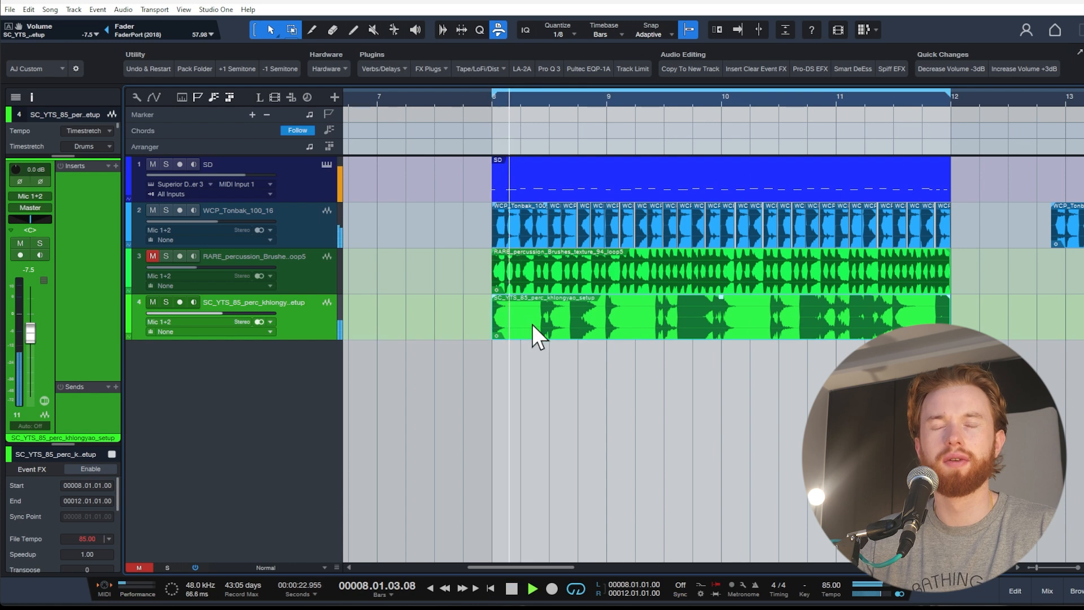
pyautogui.press('space')
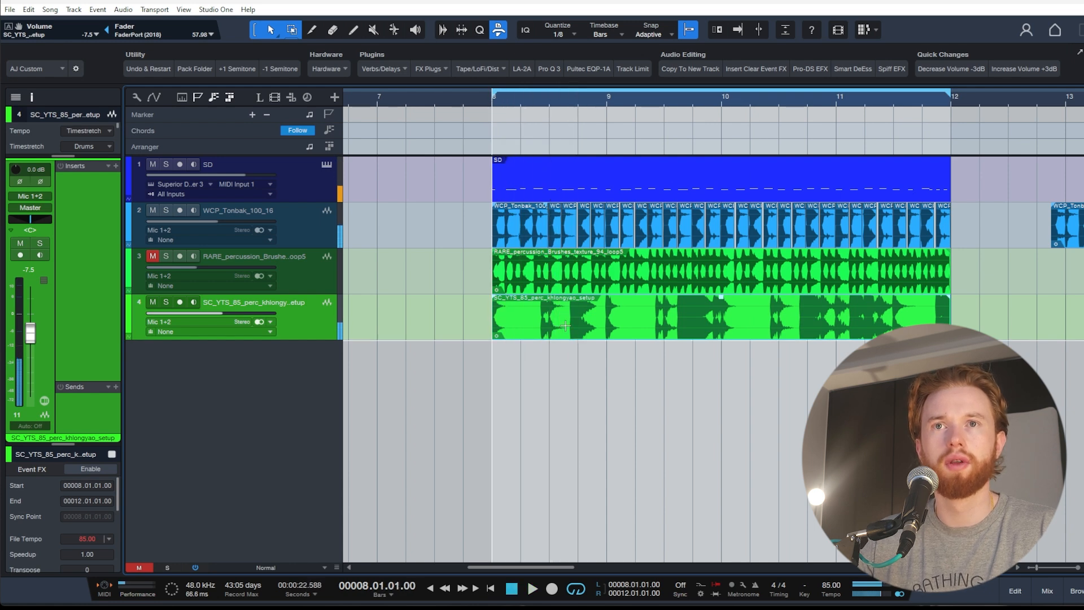
pyautogui.scroll(3, 565, 322)
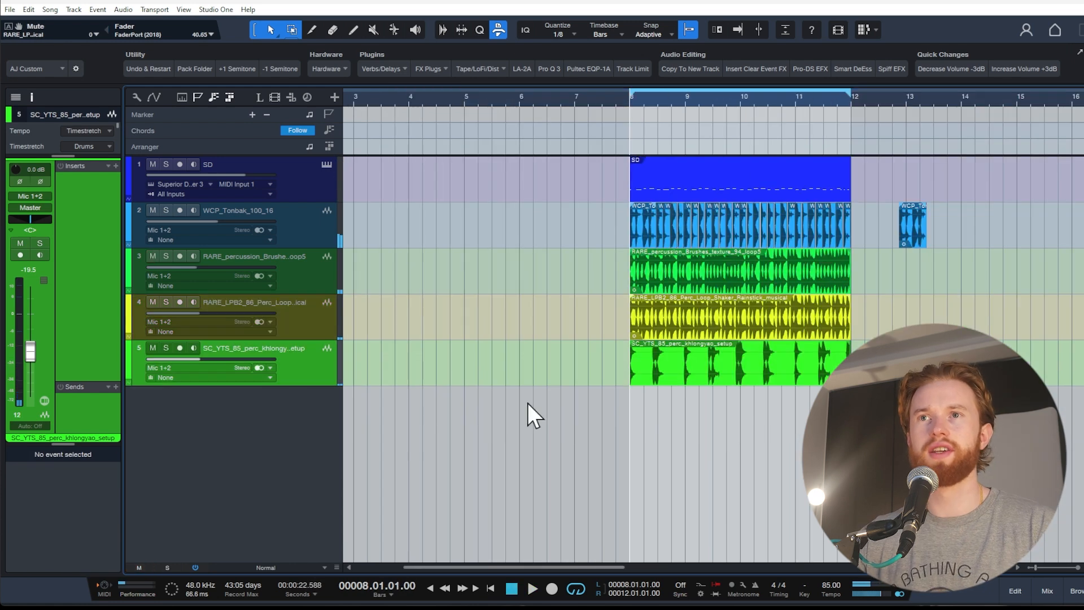
# Slice the RARE percussion brushes and shaker loops at their transients with snapping off, lining their hits up with the Tonbak slices
pyautogui.scroll(3, 663, 288)
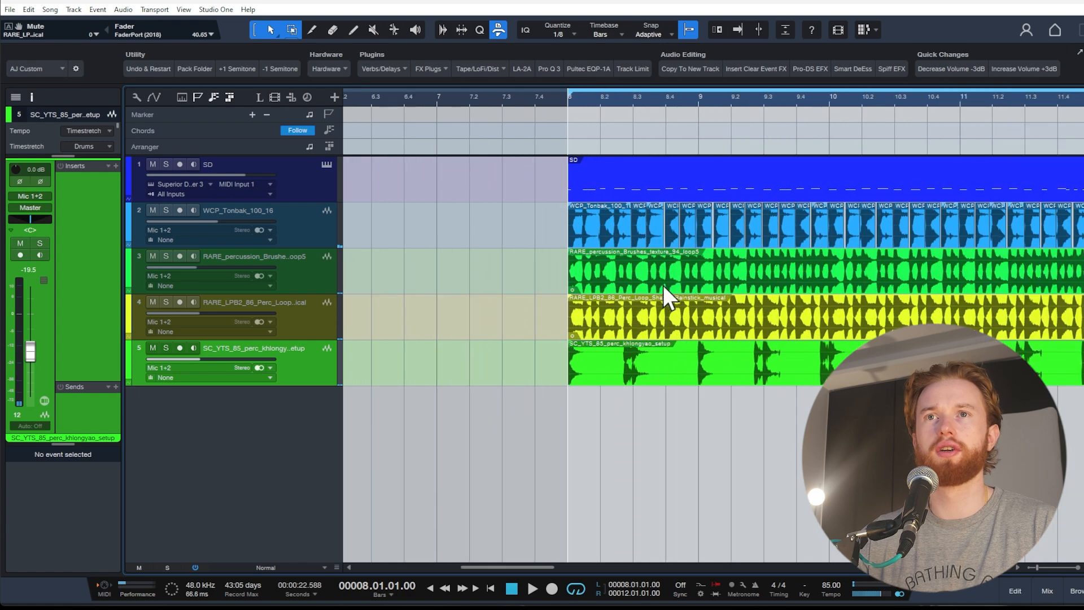
pyautogui.scroll(5, 582, 302)
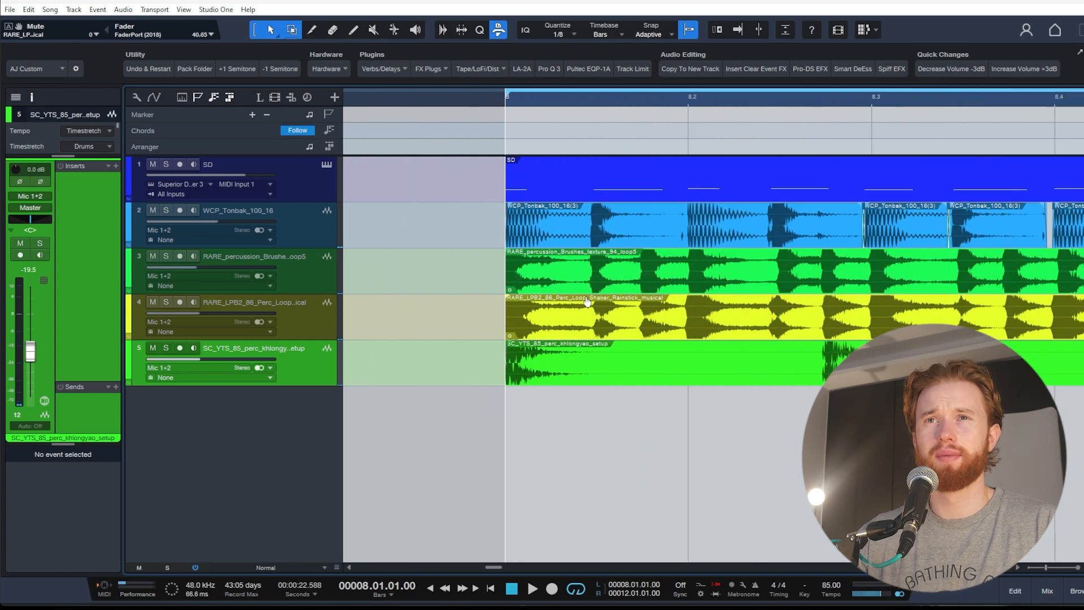
pyautogui.scroll(-3, 569, 298)
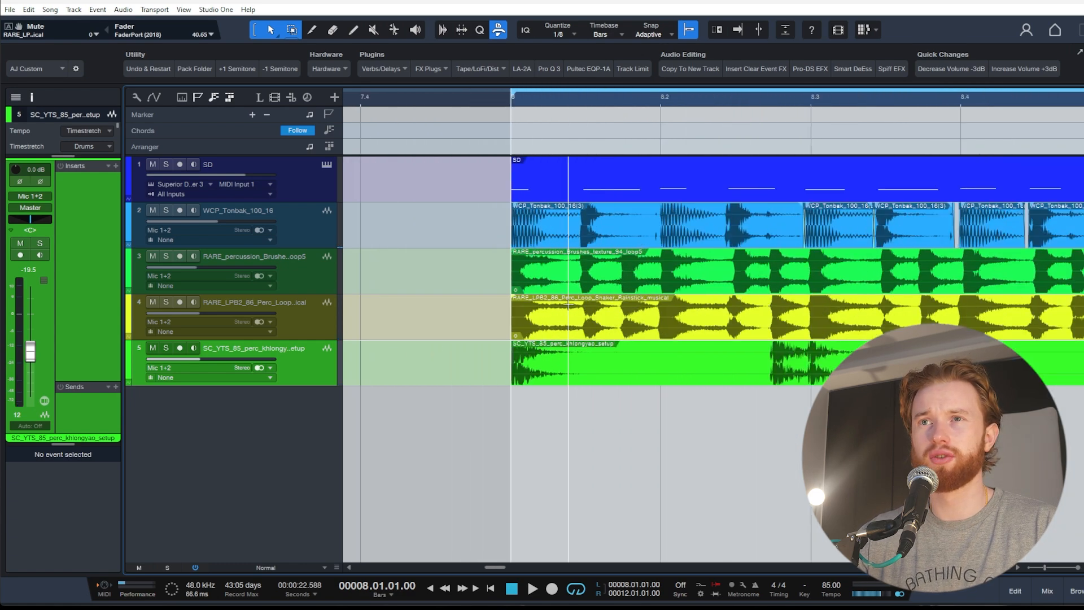
pyautogui.scroll(3, 738, 282)
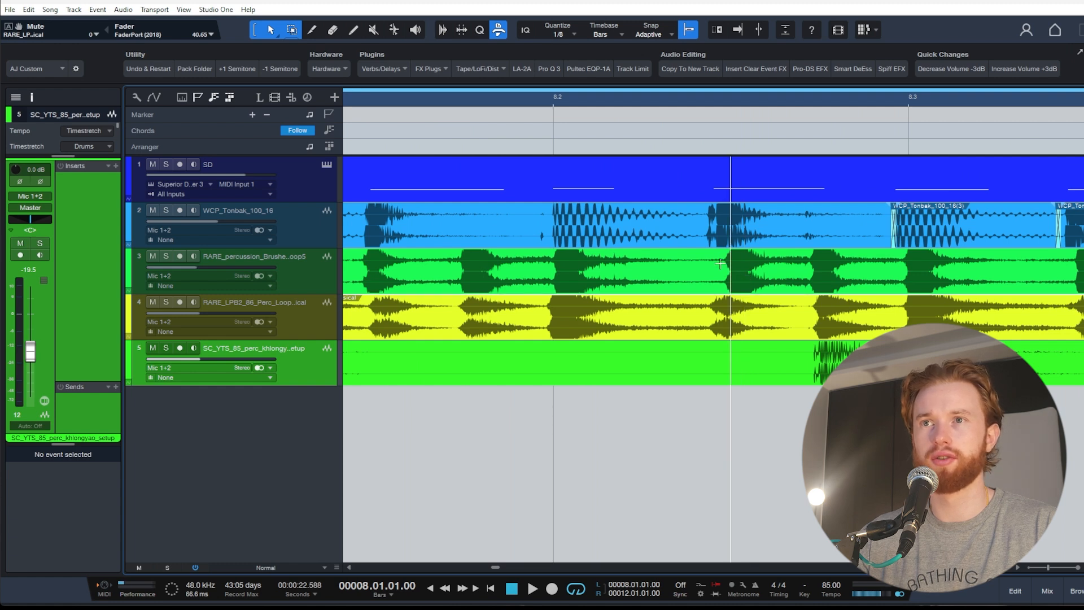
pyautogui.press('n')
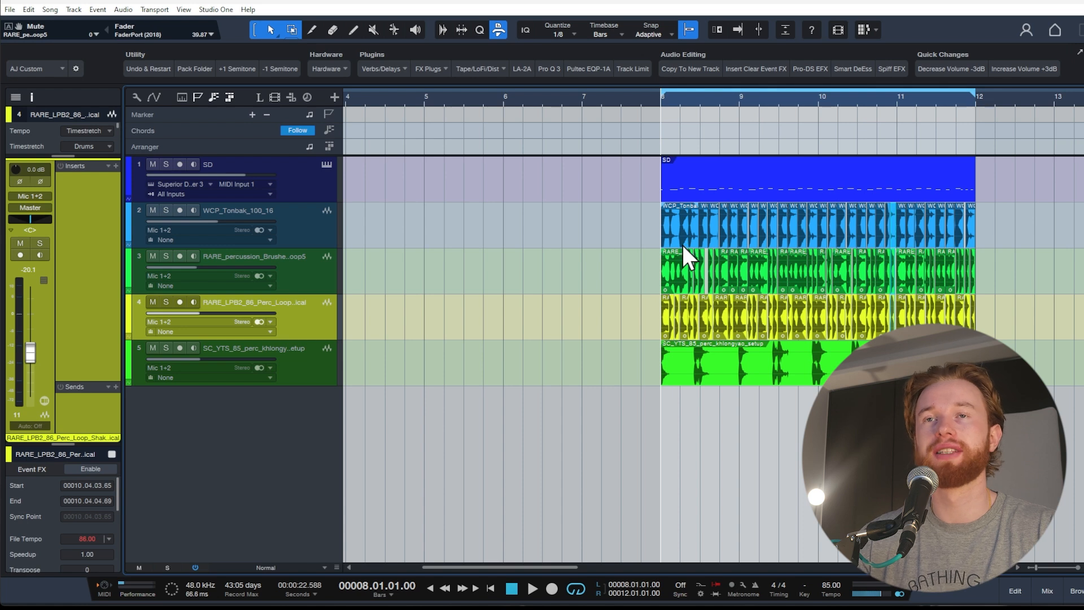
# Play the sliced groove and delete the selected Tonbak, brushes and shaker slices just before bar 11
pyautogui.press('space')
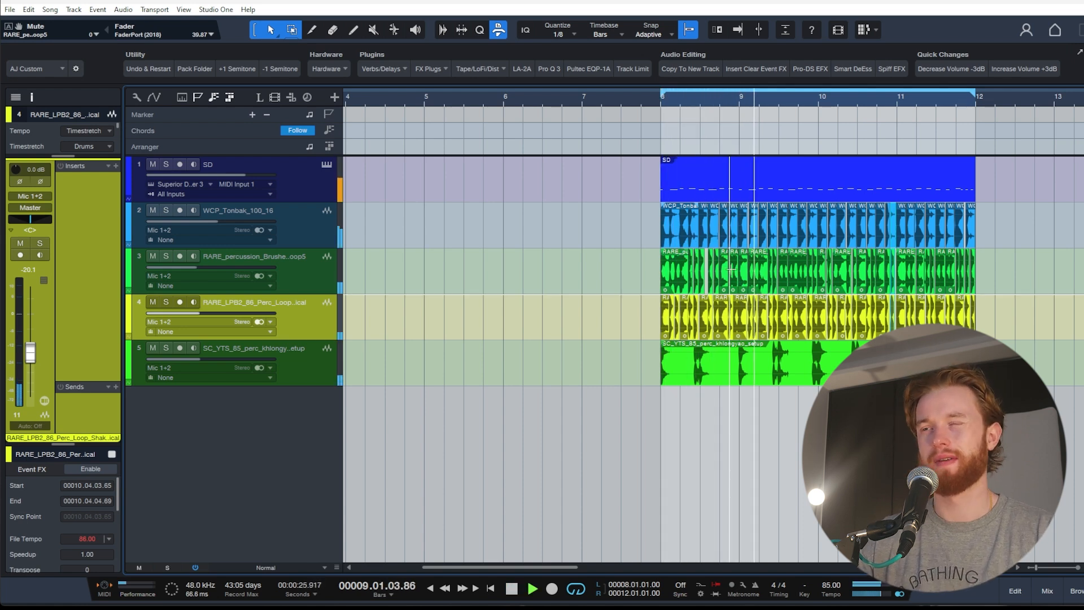
pyautogui.press('space')
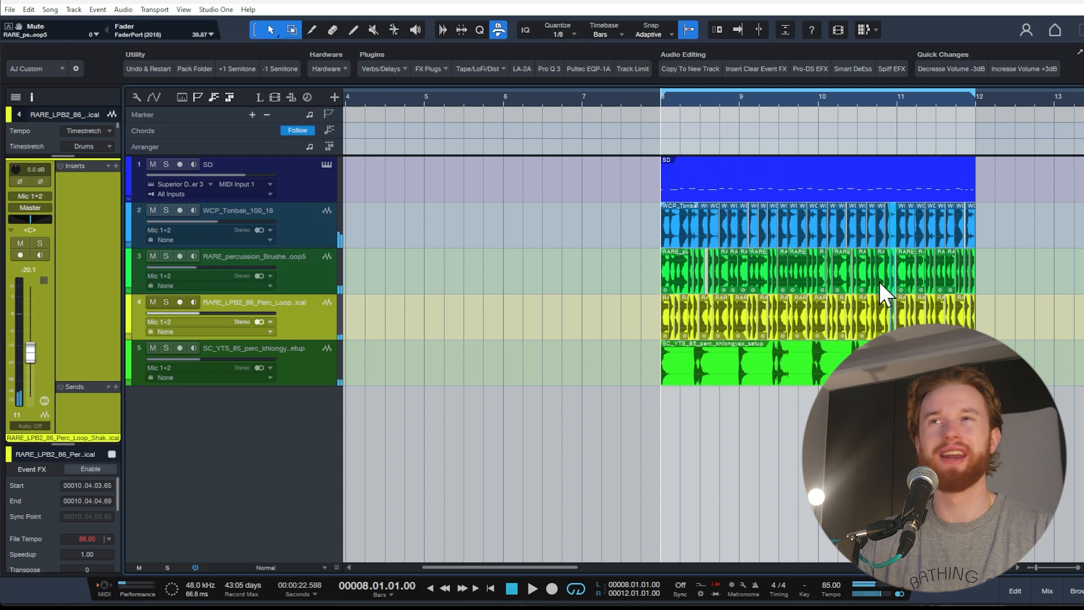
pyautogui.scroll(10, 898, 291)
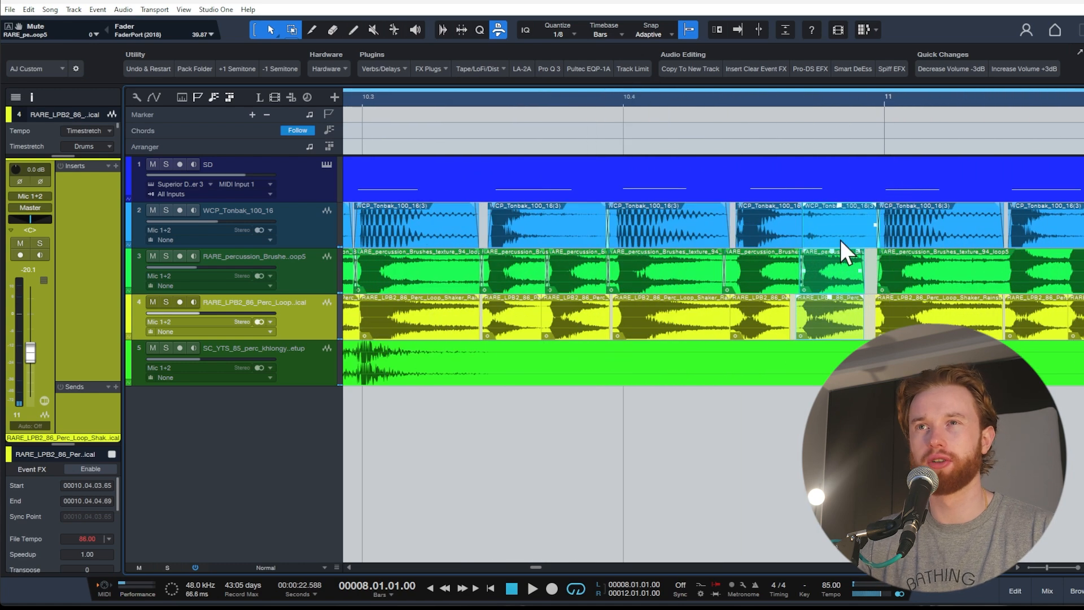
pyautogui.press('Delete')
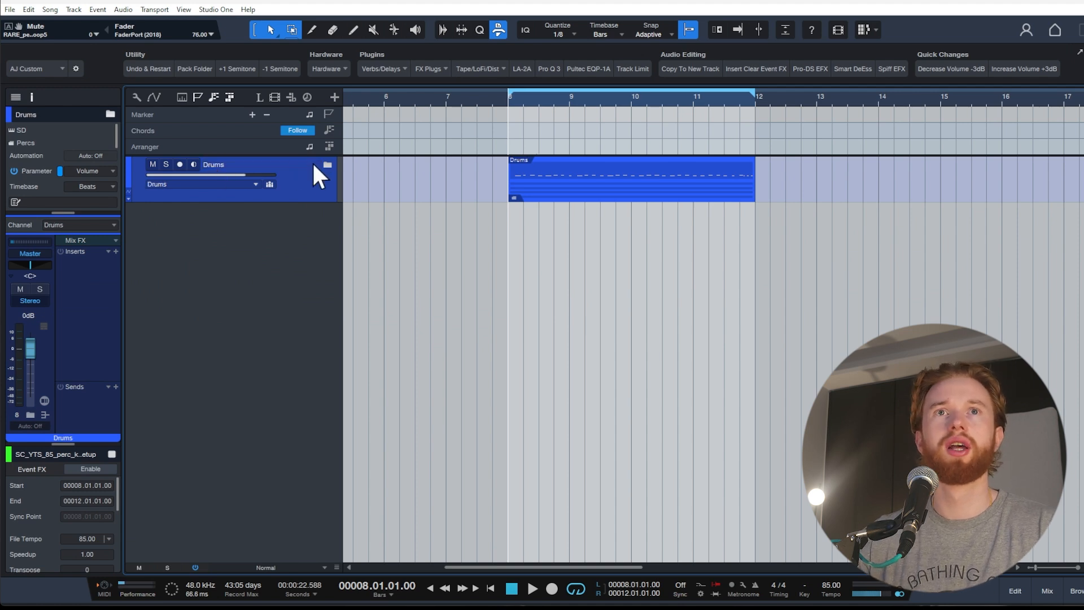
# Open the Drums folder, add Decapitator to its bus and set the output trim to -8.0 dB while the groove plays
pyautogui.click(327, 164)
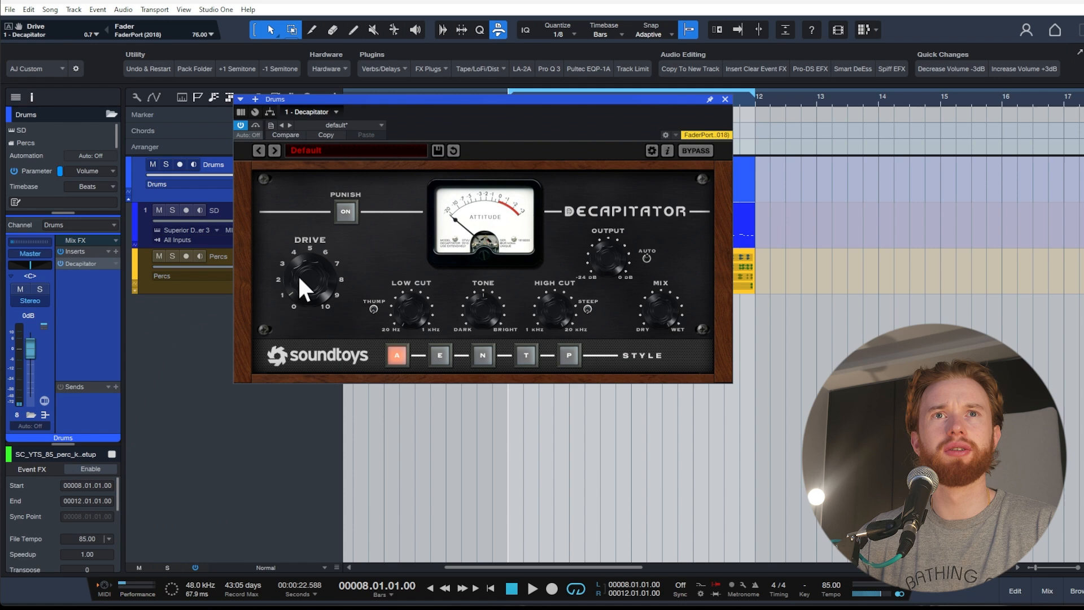
pyautogui.press('space')
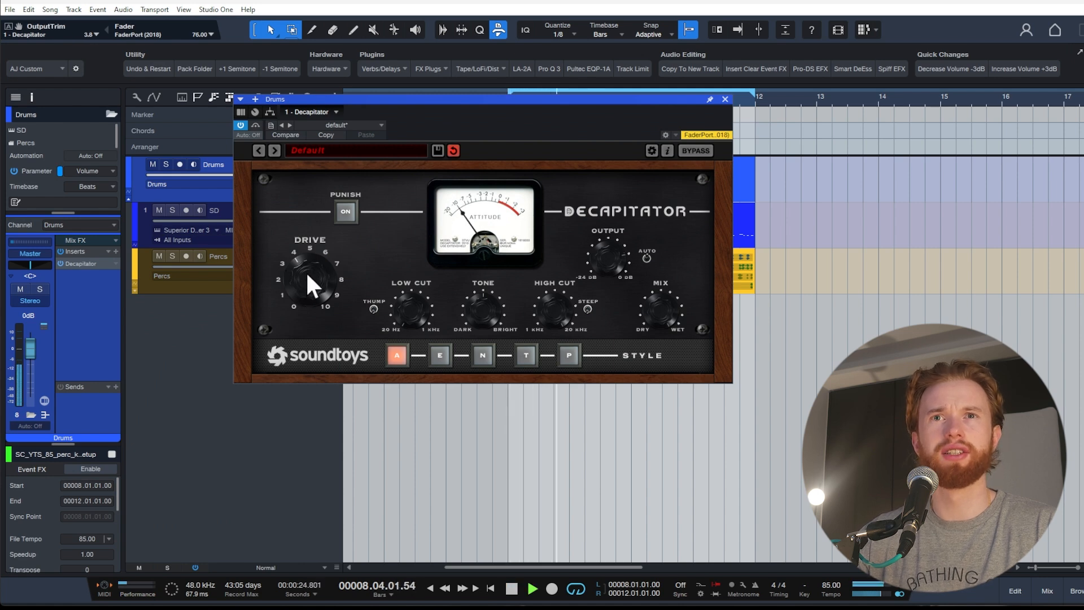
pyautogui.click(725, 99)
pyautogui.press('space')
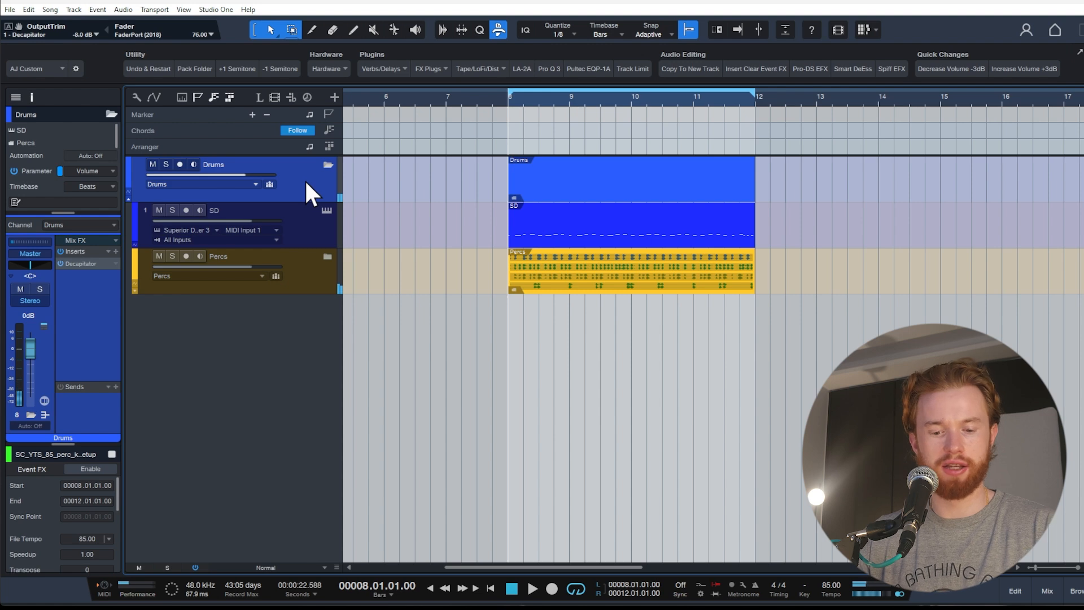
pyautogui.press('F3')
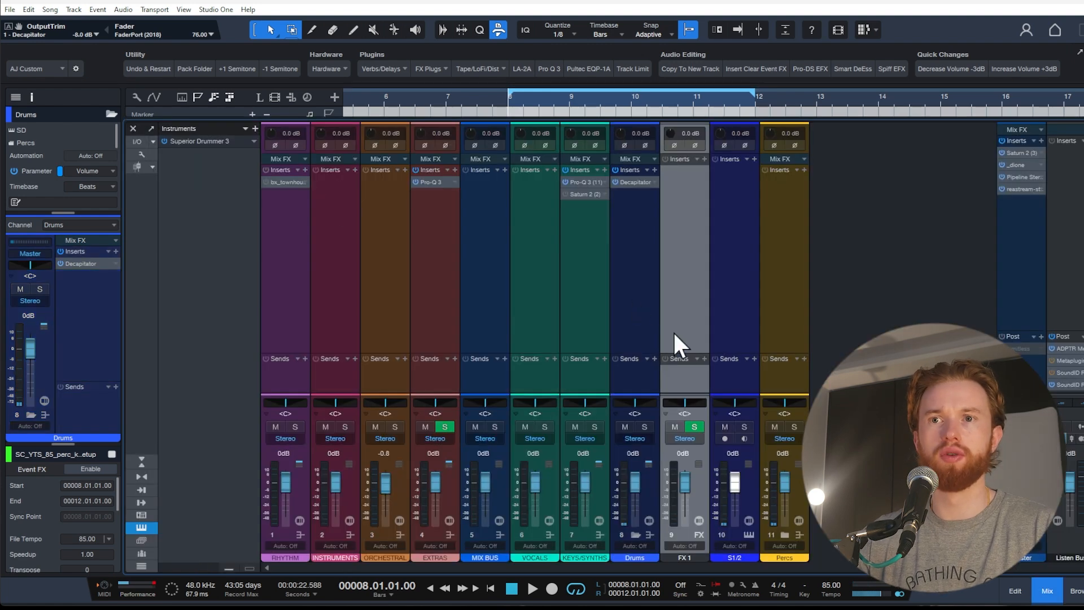
pyautogui.press('F3')
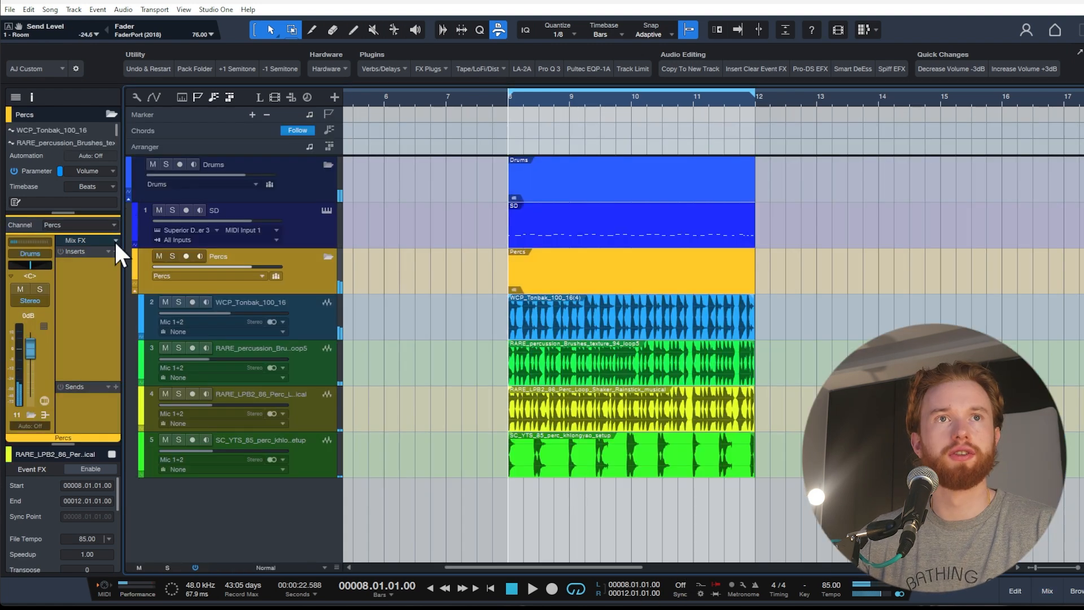
# Insert Pro-Q 3 on the Percs bus and set a 12 dB/oct low cut at about 165 Hz during playback
pyautogui.click(115, 252)
pyautogui.write('q 3')
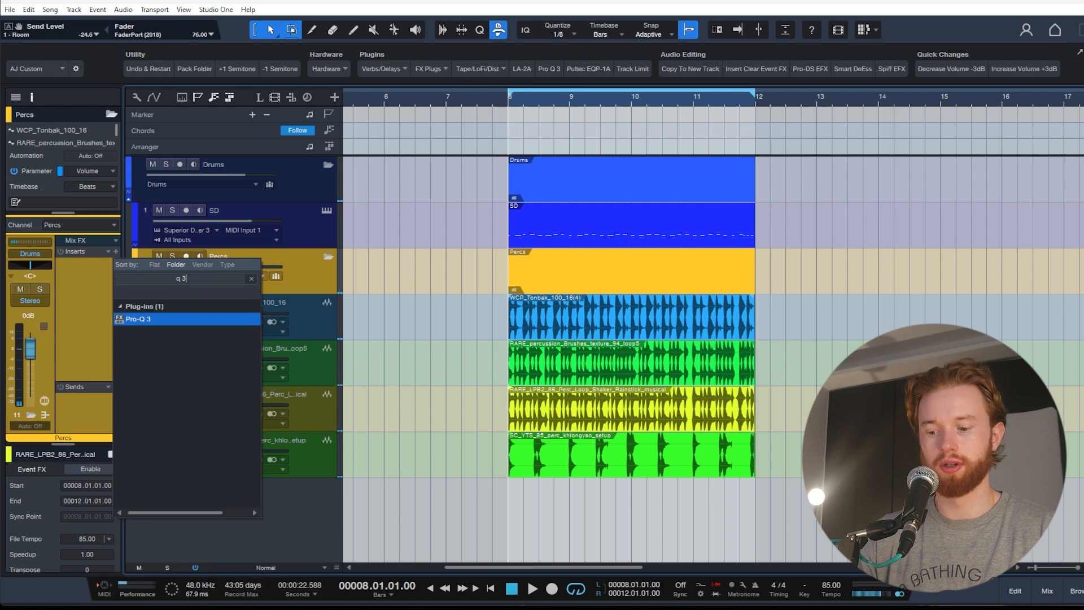
pyautogui.press('Return')
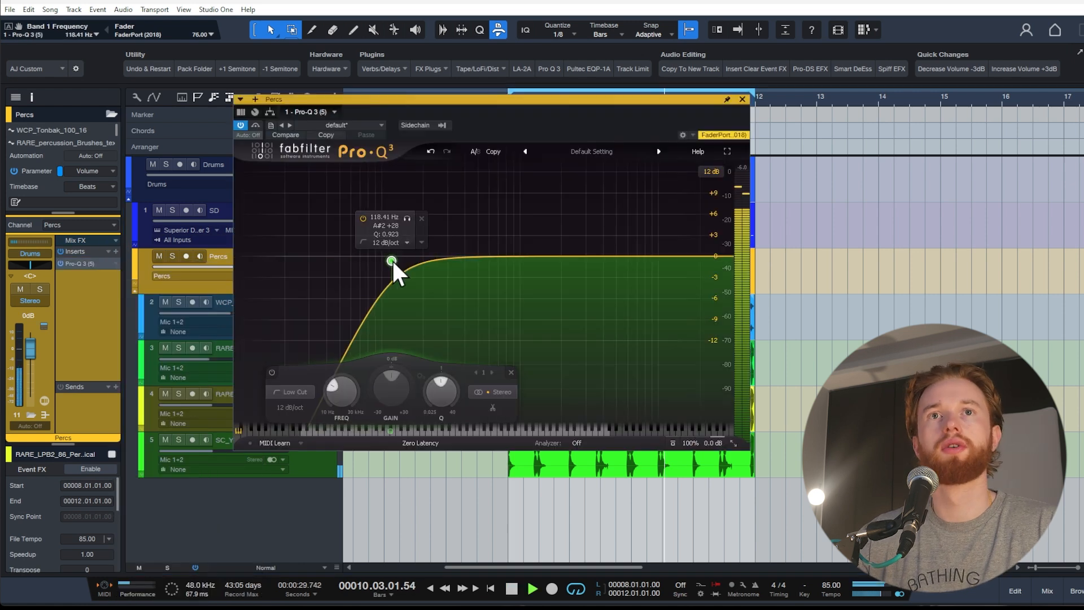
pyautogui.moveTo(392, 260); pyautogui.dragTo(409, 262)
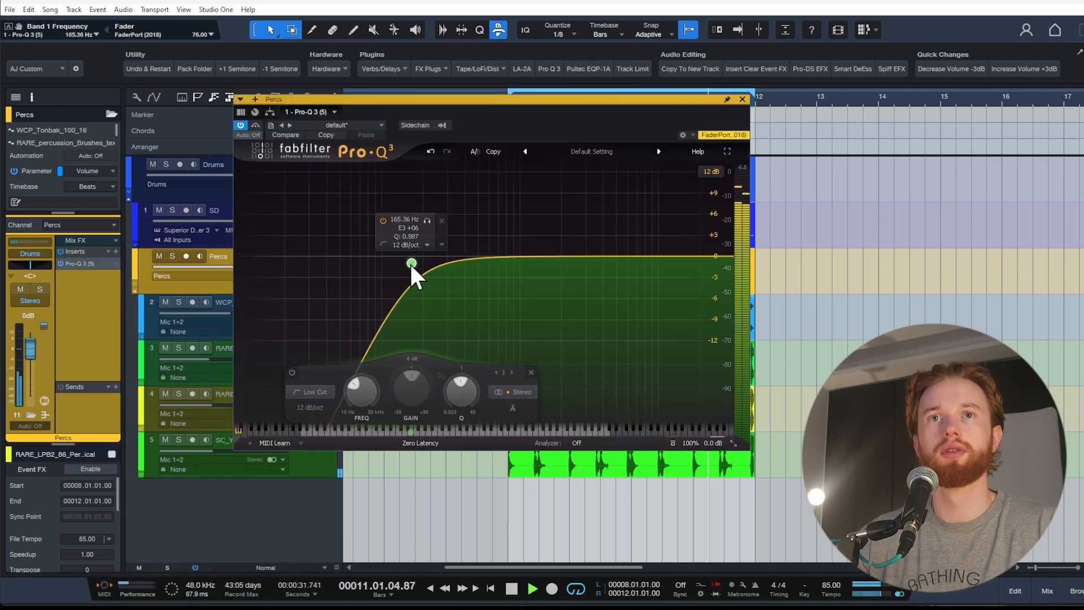
pyautogui.click(743, 99)
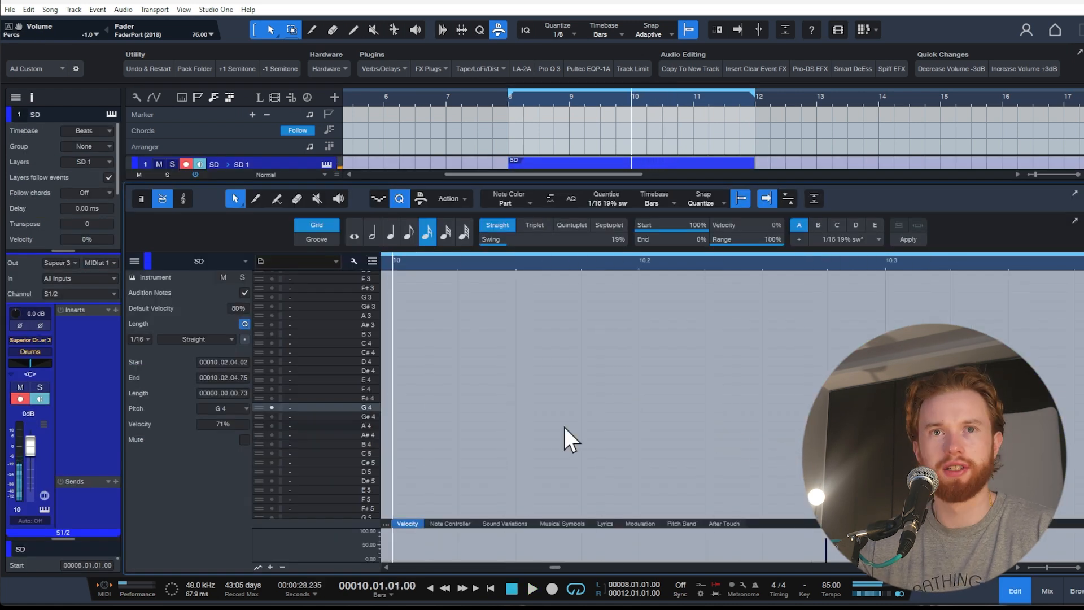
# Layer A 4 notes over the D# 1 hits across the SD pattern from bar 8 to bar 12 and play the groove
pyautogui.scroll(-5, 664, 438)
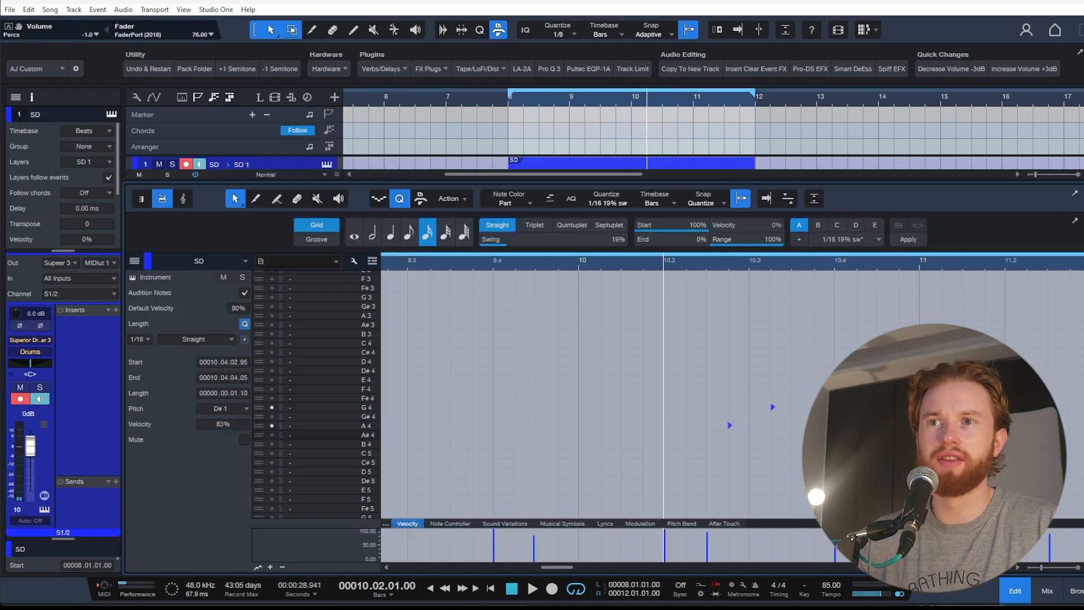
pyautogui.scroll(2, 565, 395)
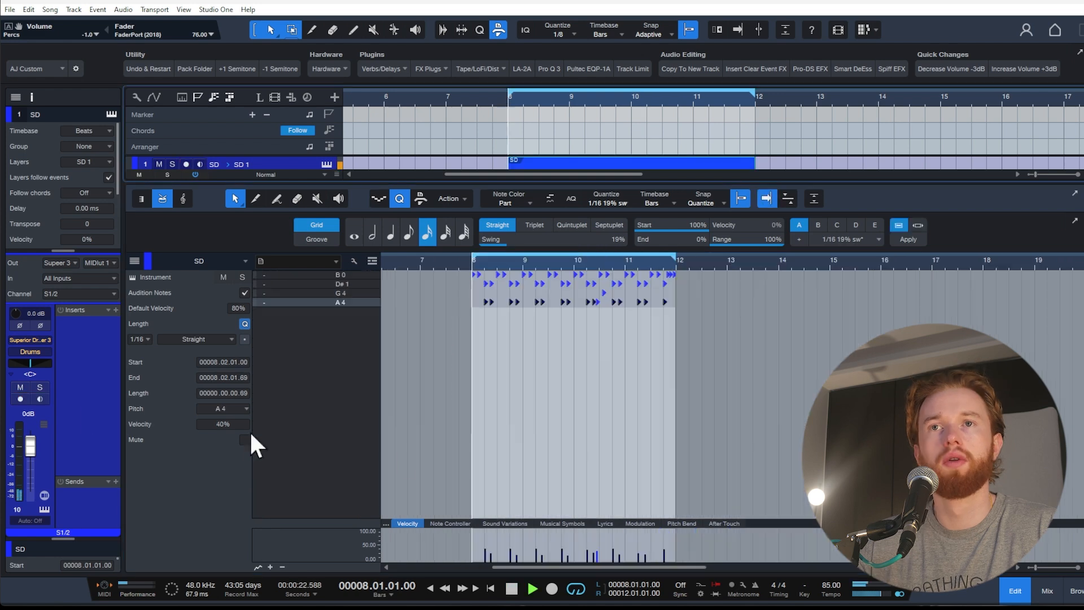
pyautogui.press('space')
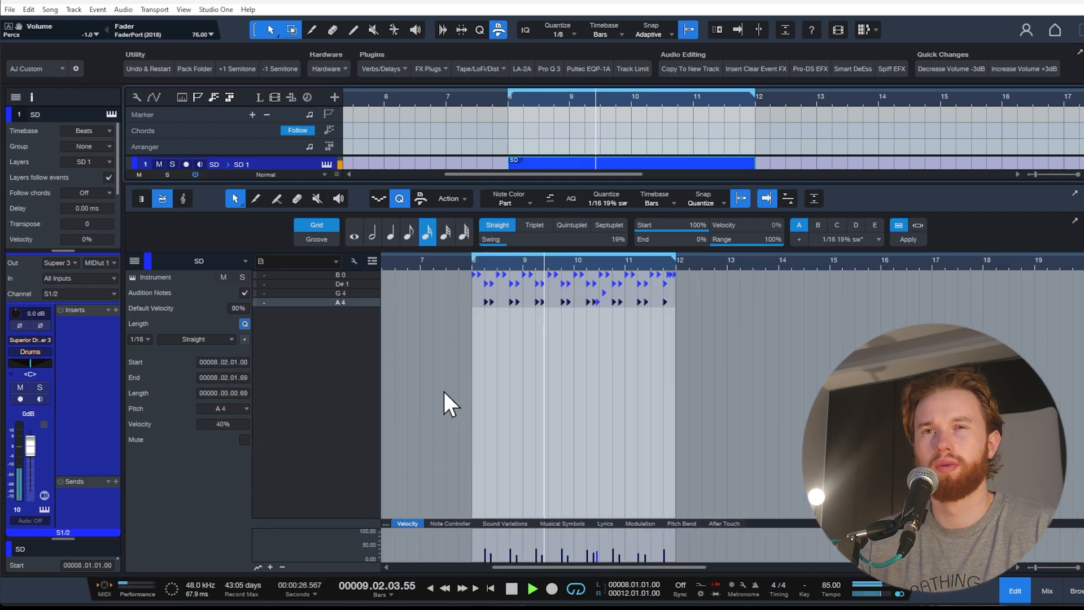
pyautogui.press('space')
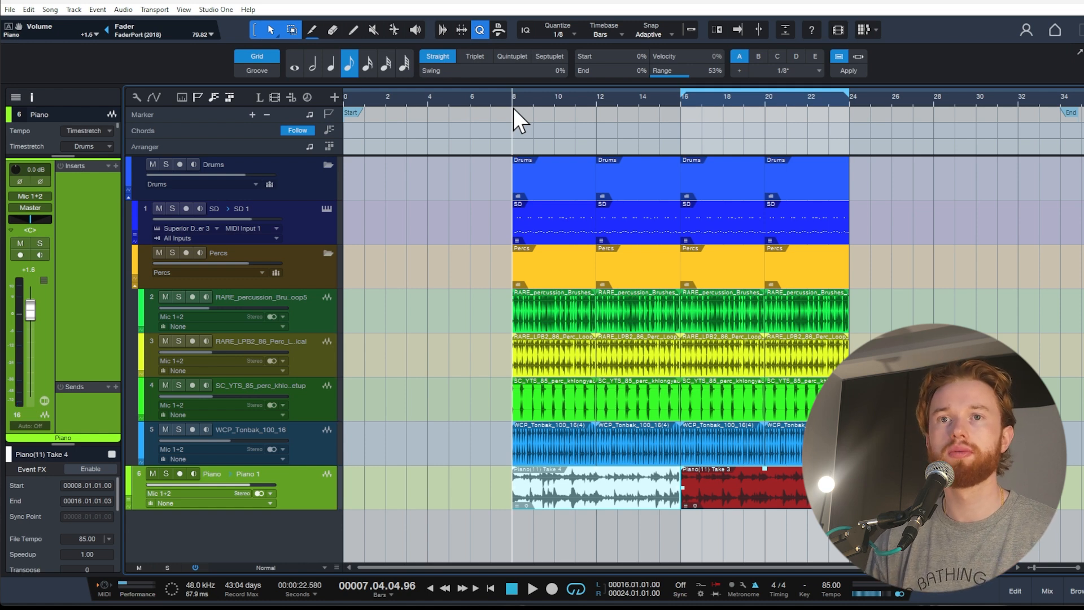
# Play the song from bar 8 and review the Piano track's Pro-Q 3, _rhea, Needlepoint and Pultec EQP-1A settings
pyautogui.scroll(3, 579, 218)
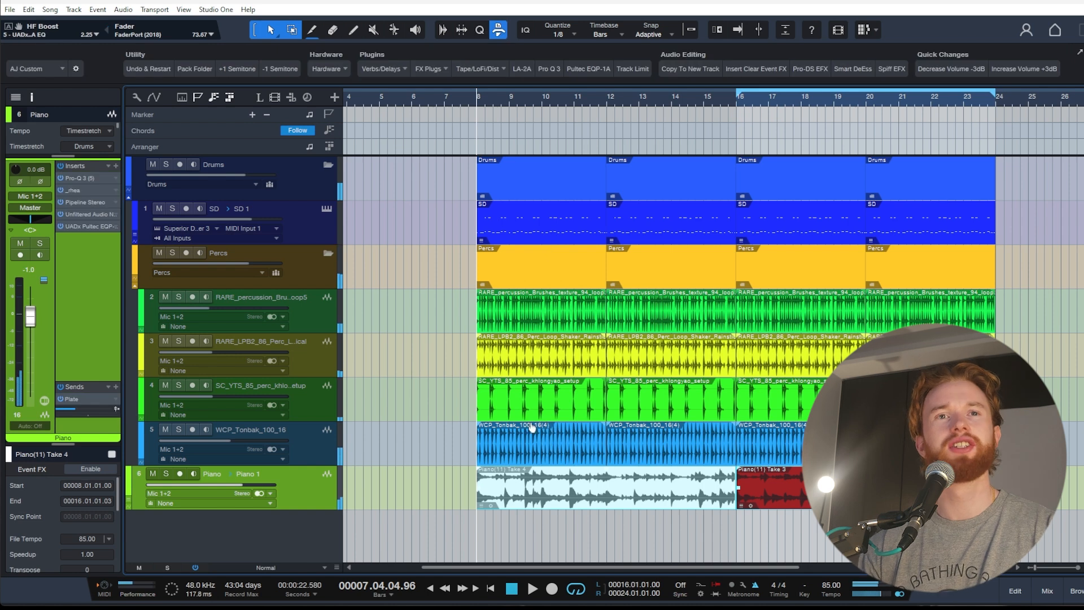
pyautogui.press('space')
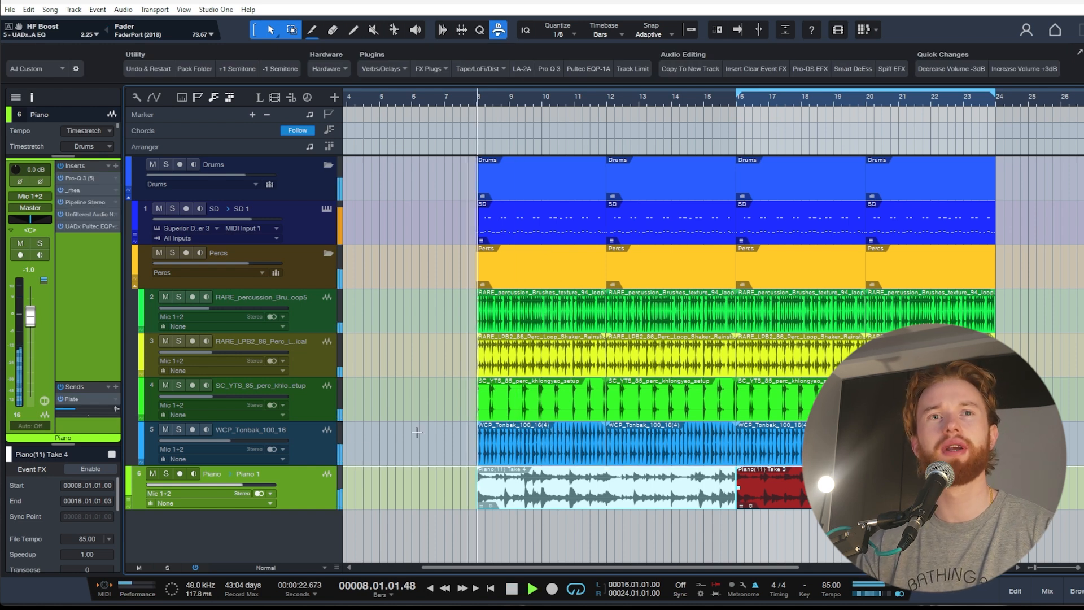
pyautogui.doubleClick(94, 178)
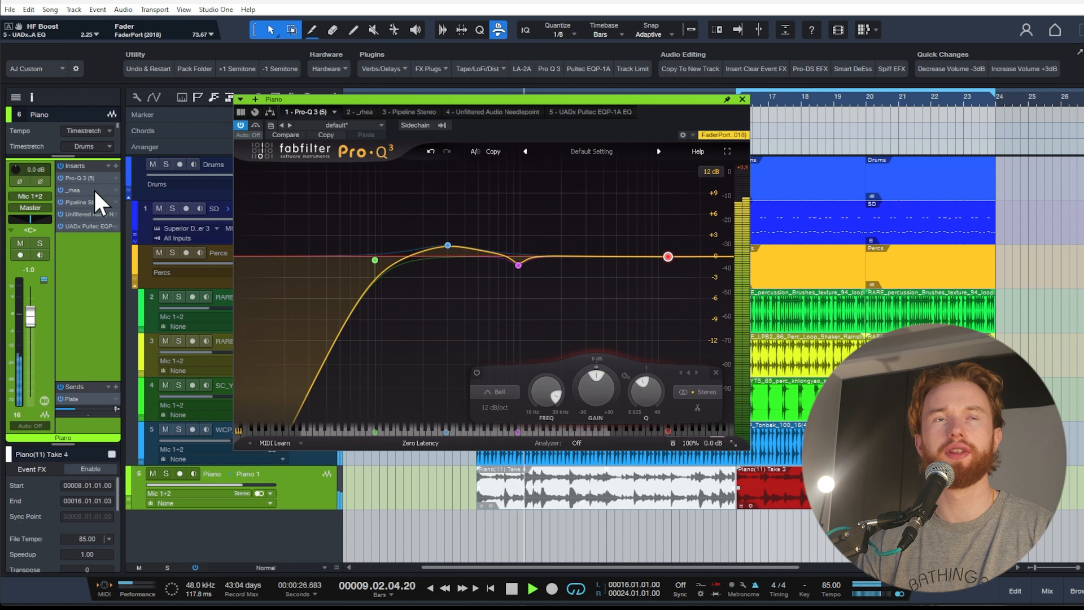
pyautogui.doubleClick(93, 189)
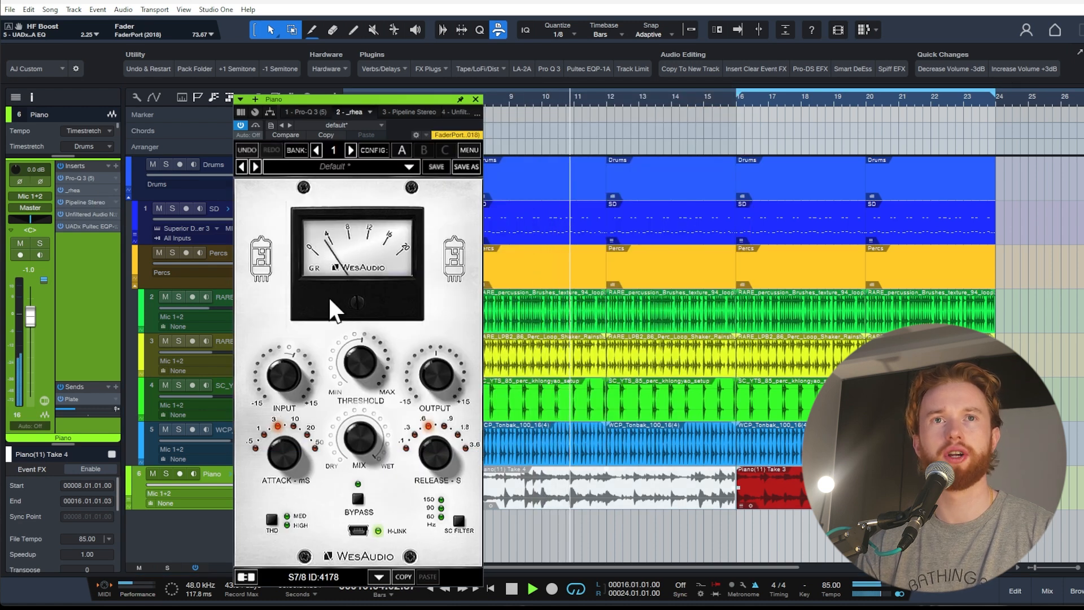
pyautogui.doubleClick(88, 215)
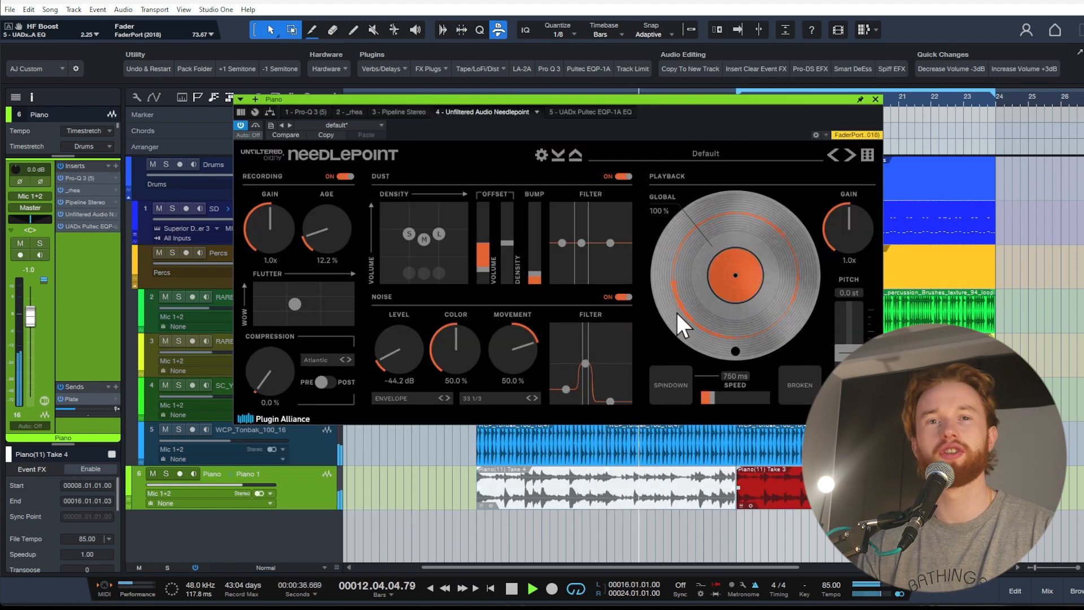
pyautogui.doubleClick(92, 226)
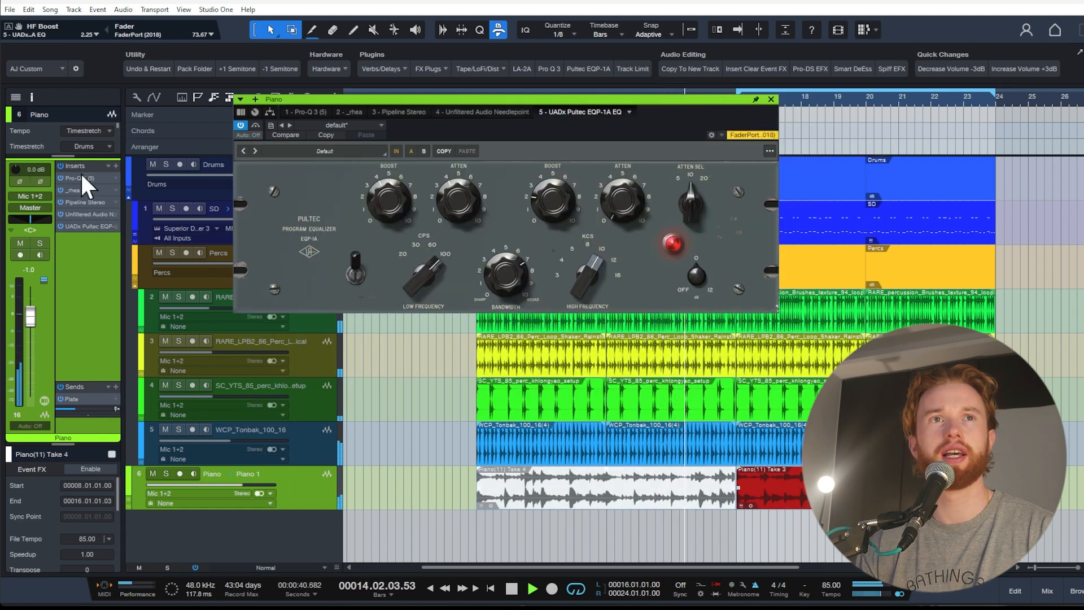
# Compare the Piano track with its whole insert chain bypassed and active during playback
pyautogui.click(60, 166)
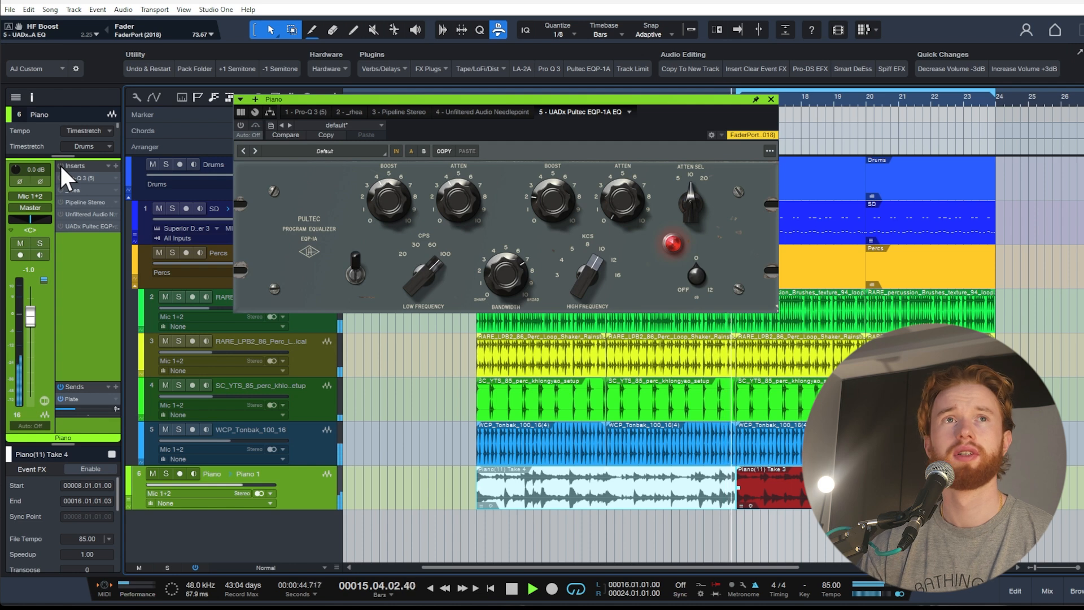
pyautogui.click(60, 165)
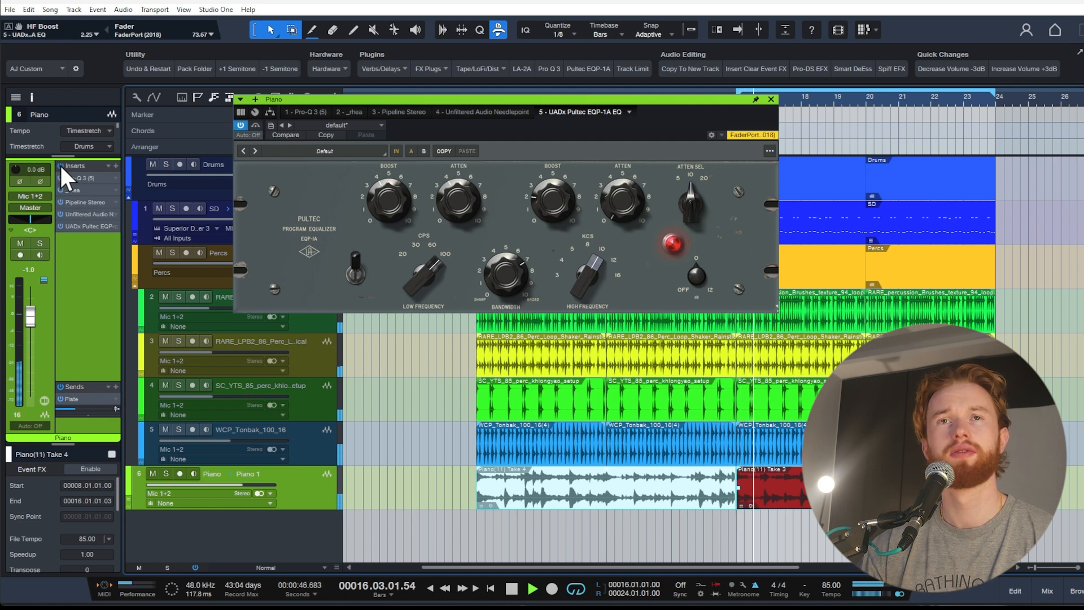
pyautogui.click(772, 100)
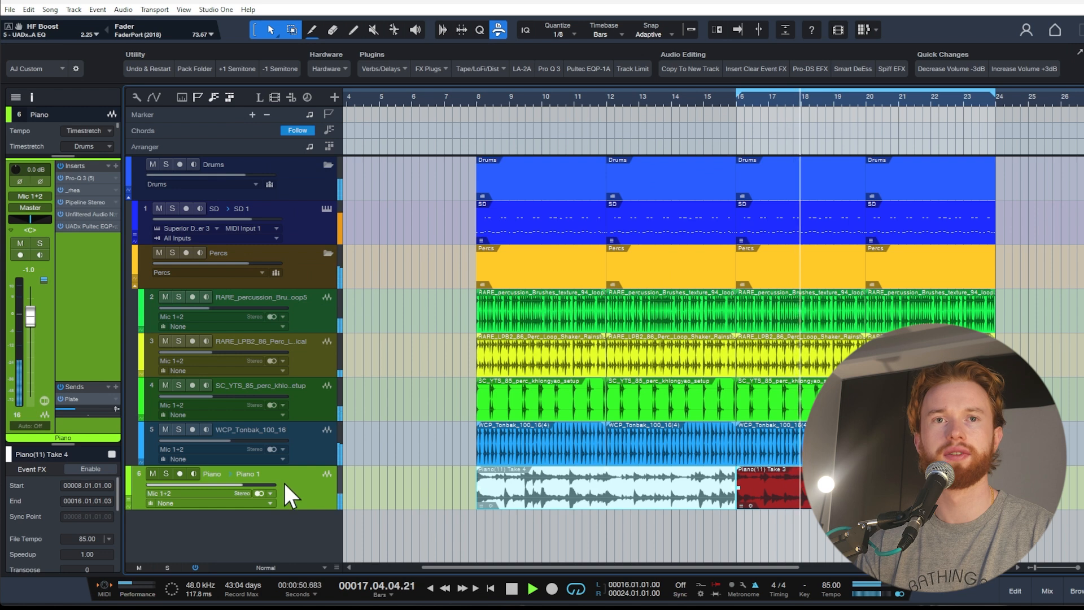
pyautogui.press('space')
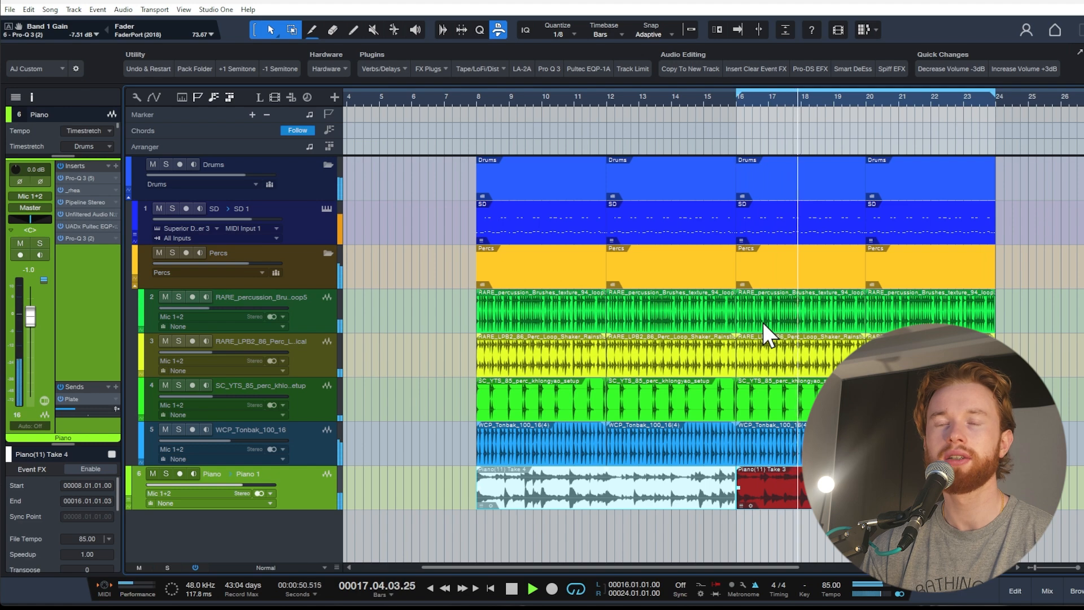
pyautogui.press('space')
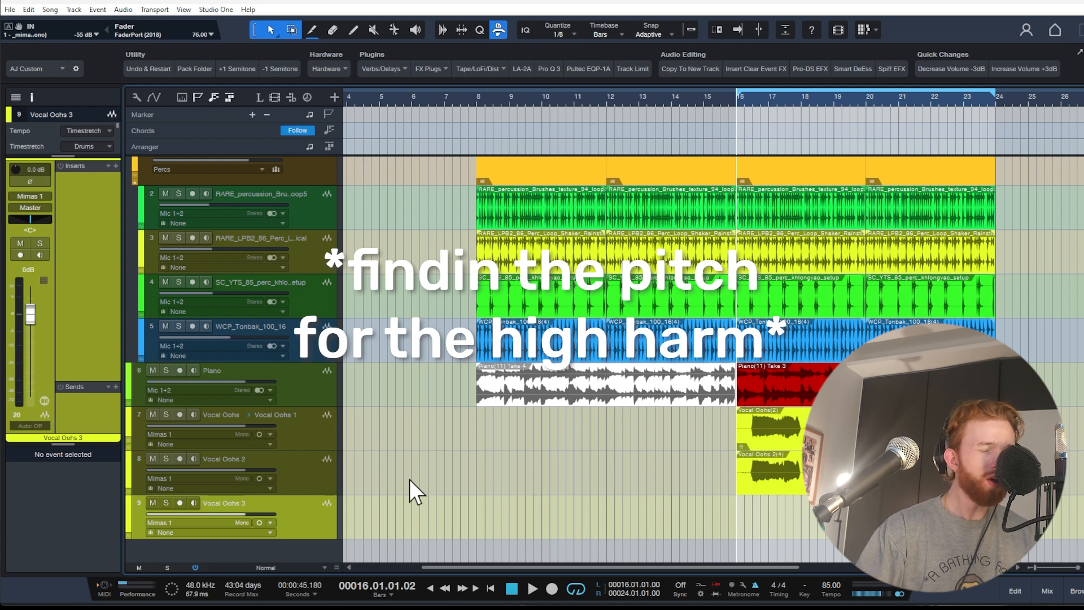
# Record vocal harmony takes on the Vocal Oohs 3 track from bar 16 and on the Vocal Oohs 5 track from 16.2
pyautogui.click(179, 503)
pyautogui.press('KP_Multiply')
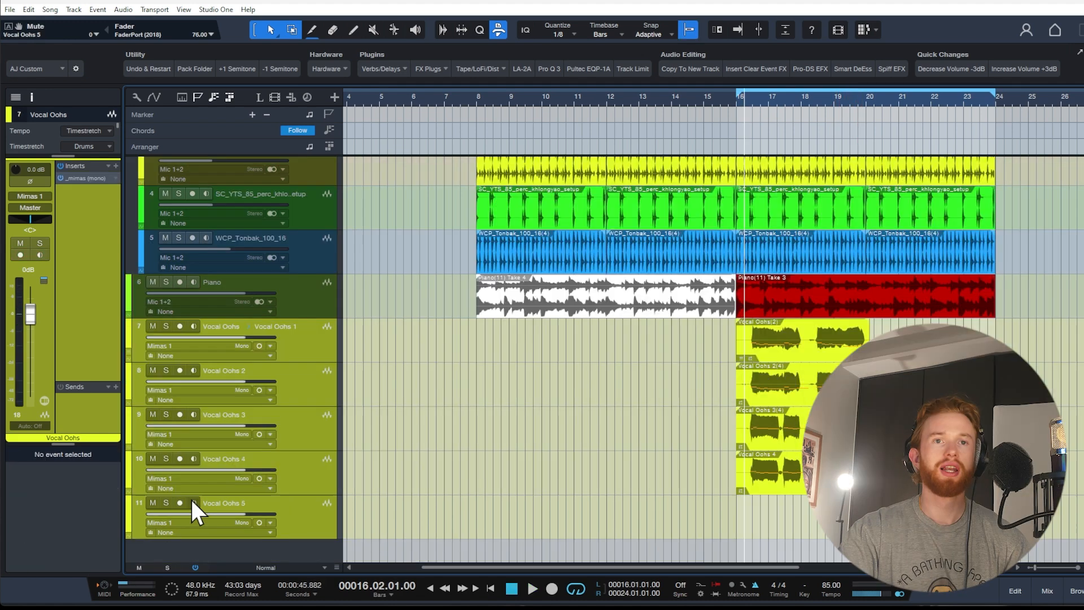
pyautogui.click(252, 510)
pyautogui.click(180, 503)
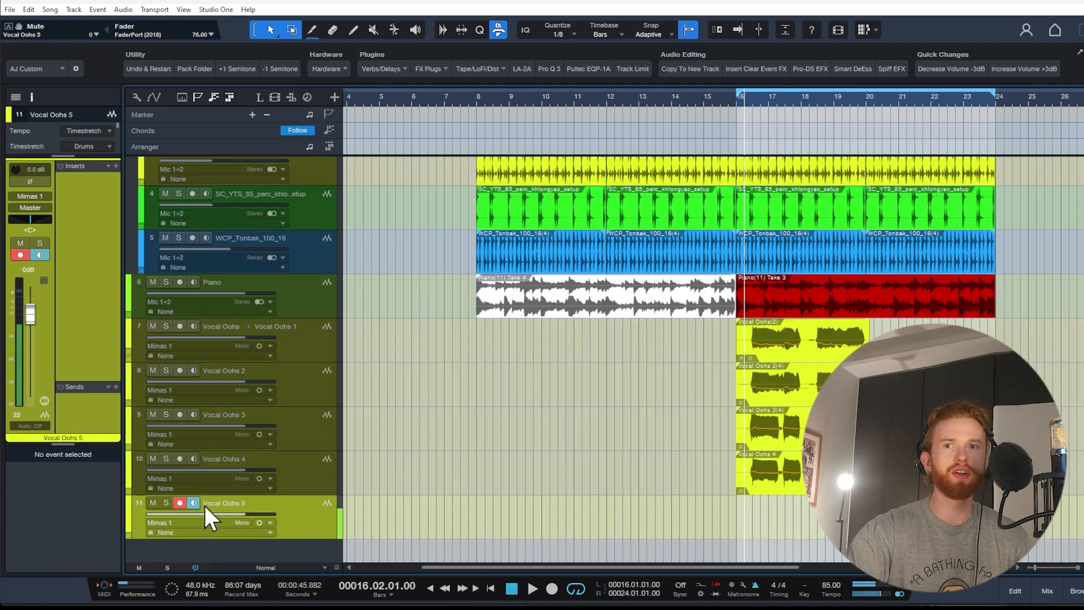
pyautogui.press('KP_Multiply')
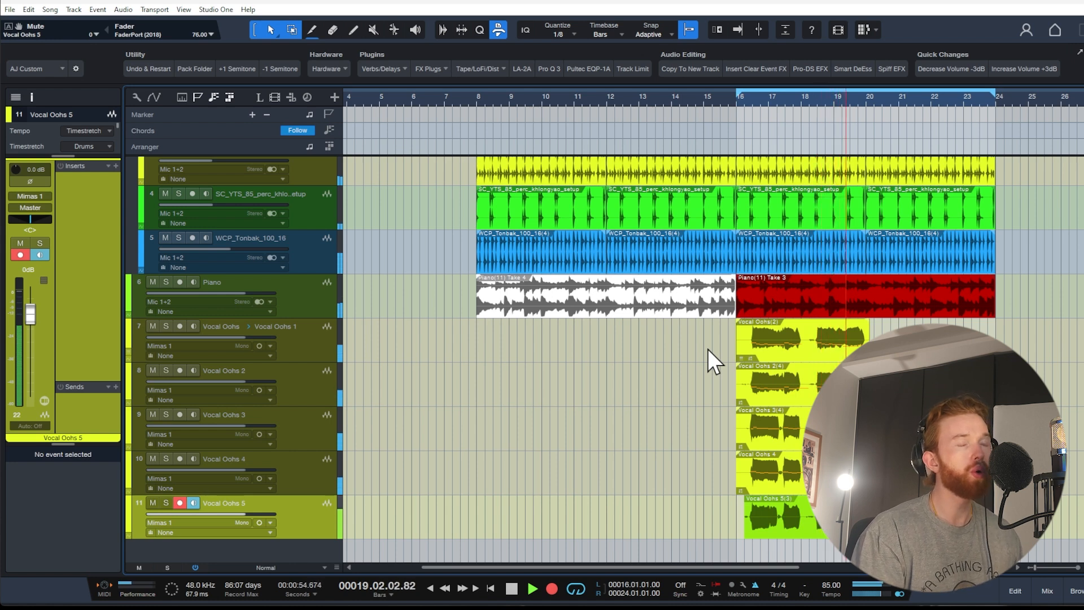
pyautogui.press('space')
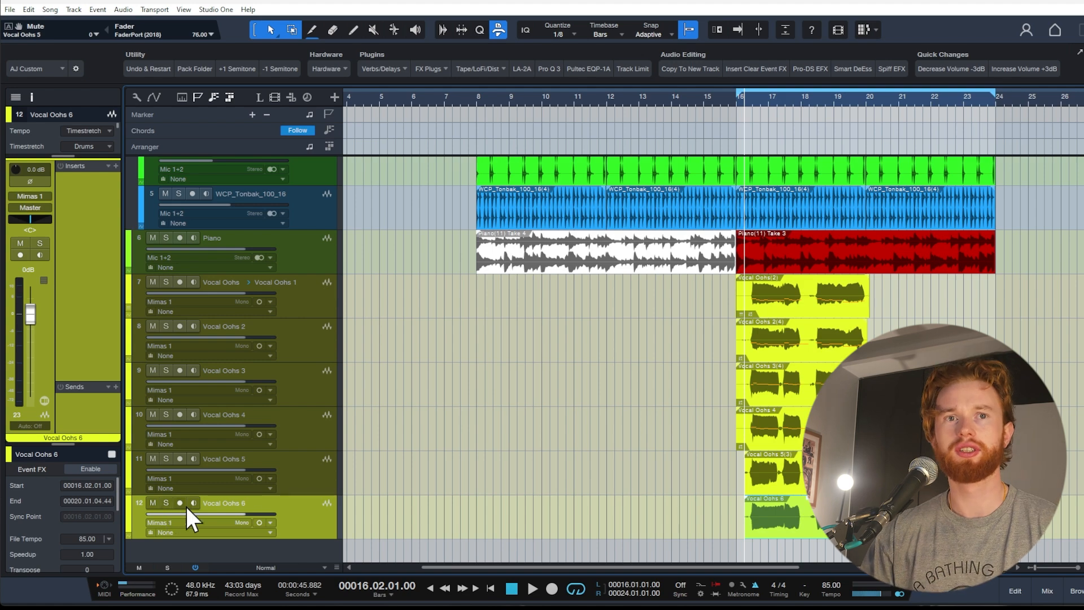
# Tune the Vocal Oohs 5 and Vocal Oohs 6 takes in Melodyne and play the stacked harmonies
pyautogui.keyDown('shift'); pyautogui.click(826, 477); pyautogui.keyUp('shift')
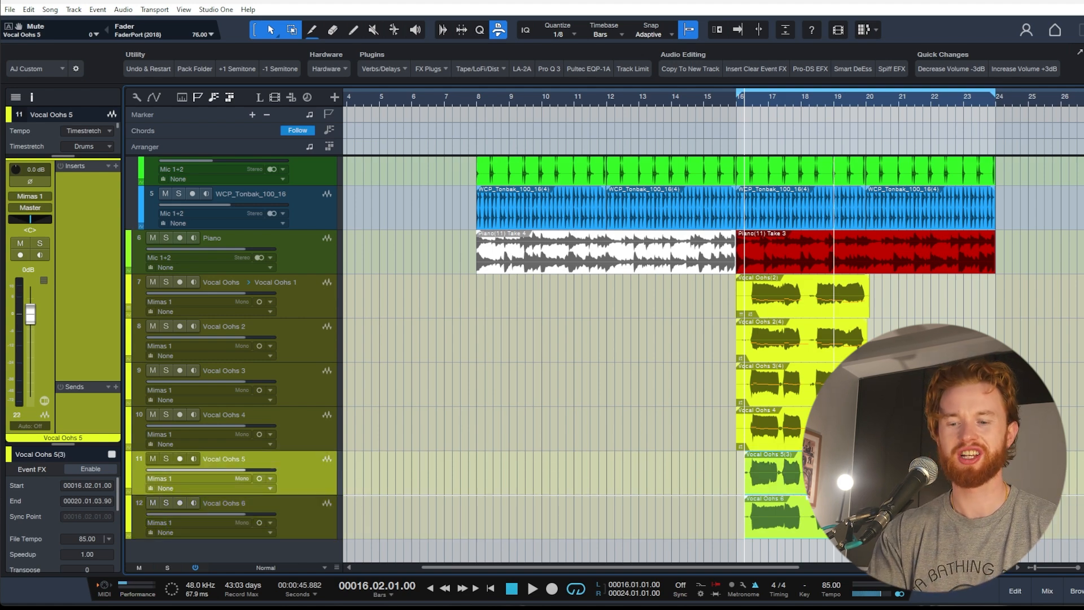
pyautogui.hotkey('ctrl', 'm')
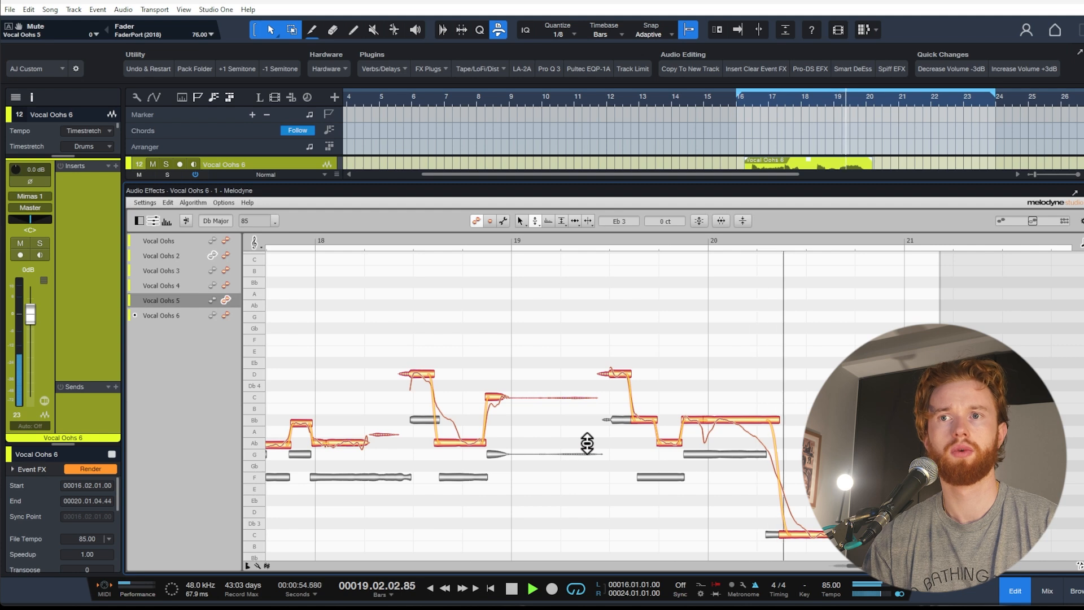
pyautogui.press('space')
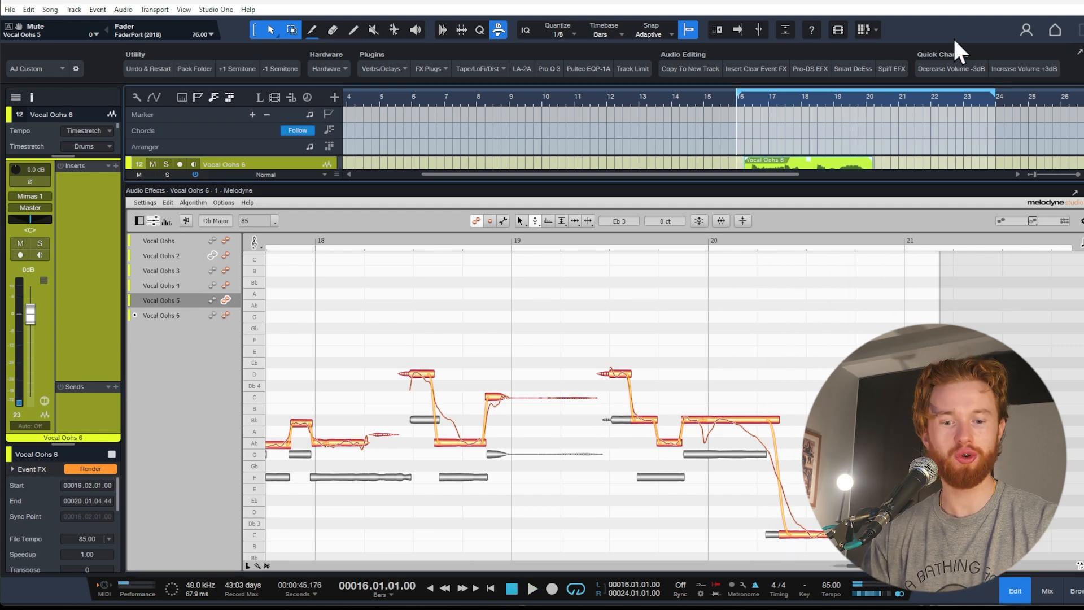
pyautogui.press('F2')
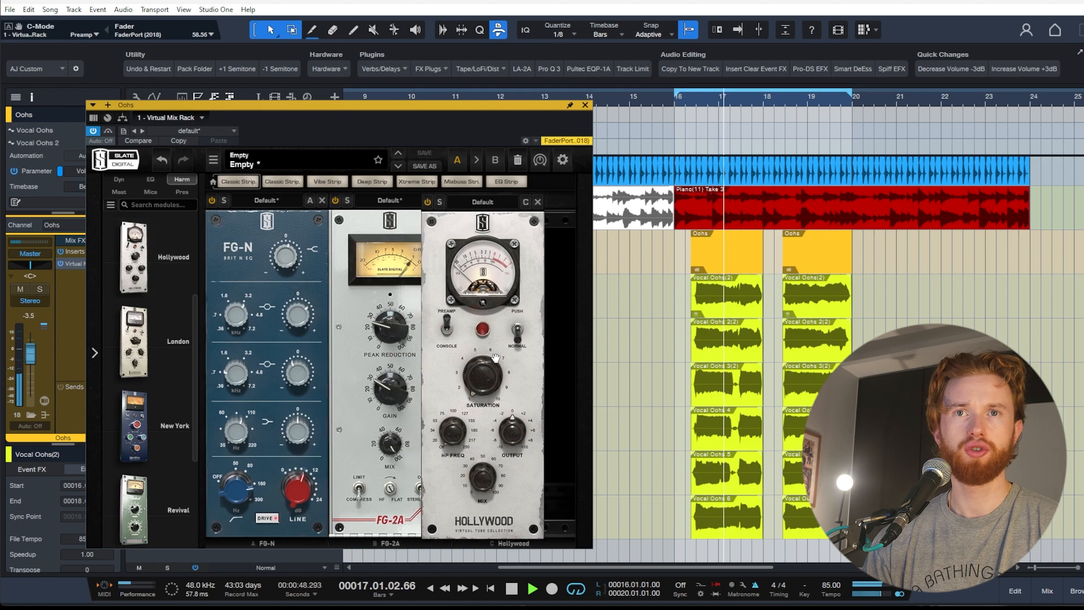
# Adjust the Hollywood saturation with a 59% mix on the Oohs bus and set MB MixHead's output gain to -3.1
pyautogui.moveTo(504, 380)
pyautogui.mouseDown()
pyautogui.moveTo(520, 347)
pyautogui.moveTo(510, 361)
pyautogui.mouseUp()
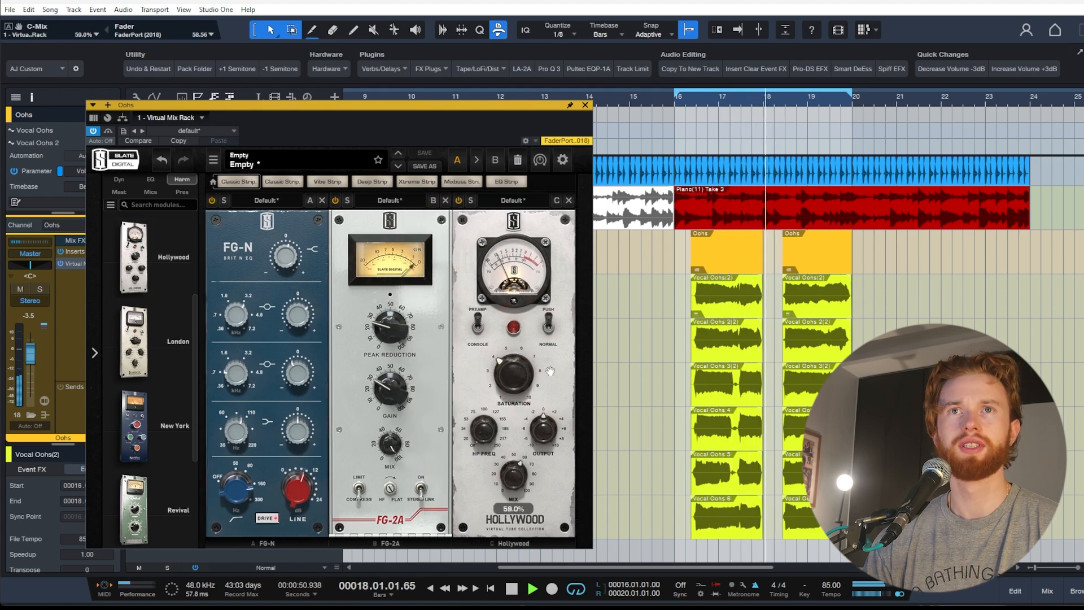
pyautogui.click(585, 105)
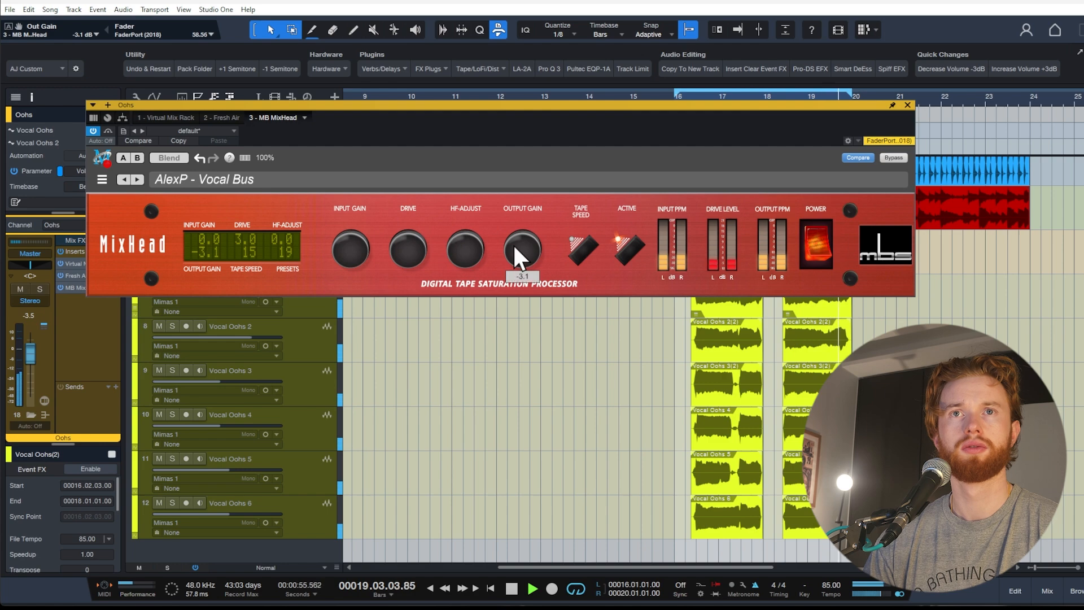
pyautogui.click(908, 105)
pyautogui.press('space')
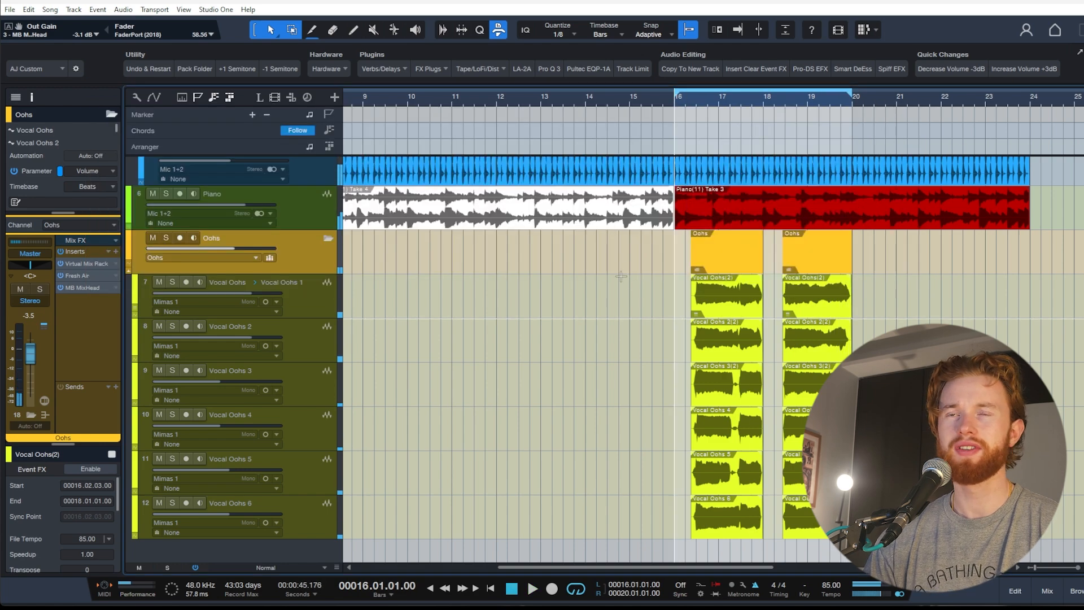
# Add Spaced Out after Crystalline on the Vocal Amb channel and move its mix control to fully wet
pyautogui.click(327, 239)
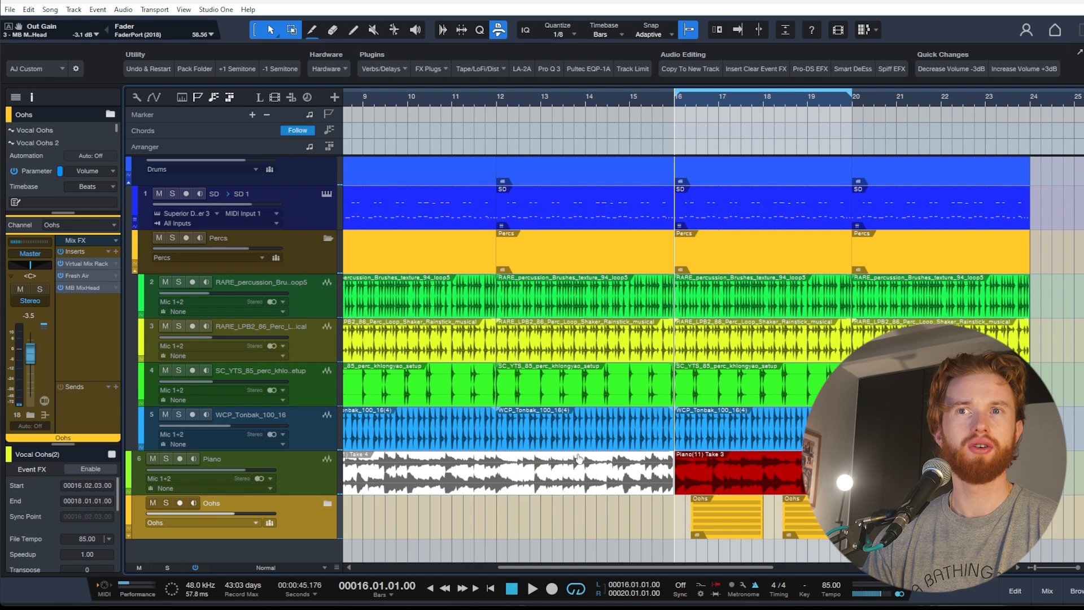
pyautogui.click(328, 504)
pyautogui.scroll(-5, 648, 495)
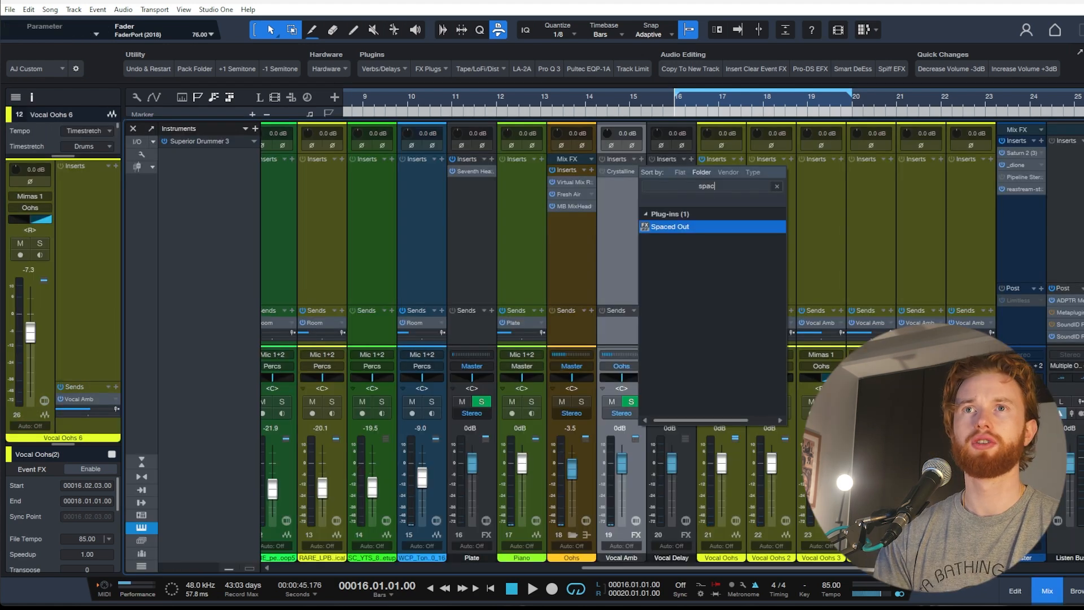
pyautogui.press('Return')
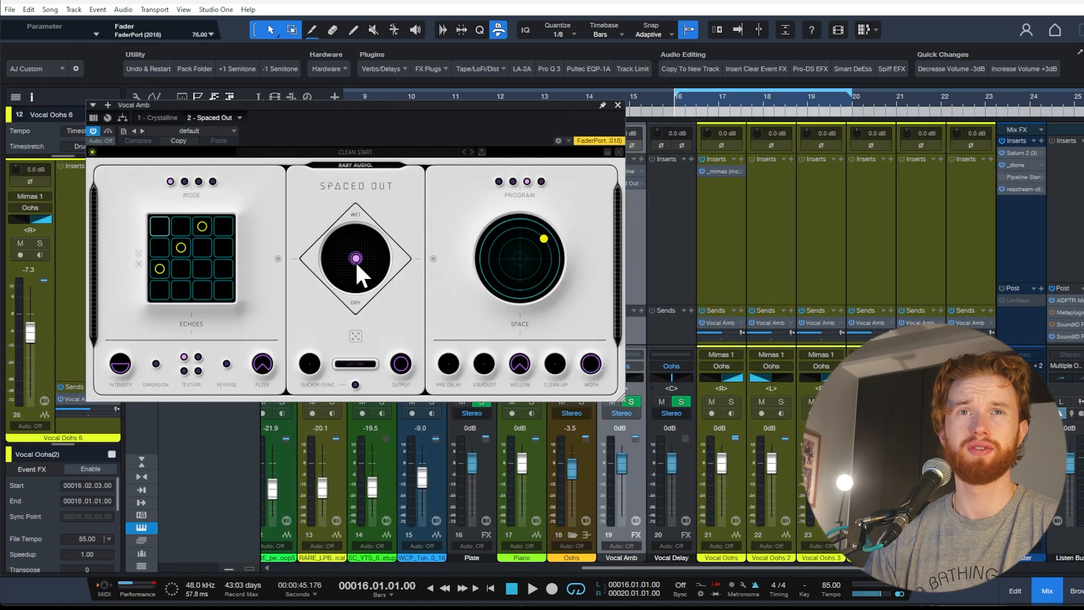
pyautogui.press('space')
pyautogui.moveTo(355, 259); pyautogui.dragTo(356, 229)
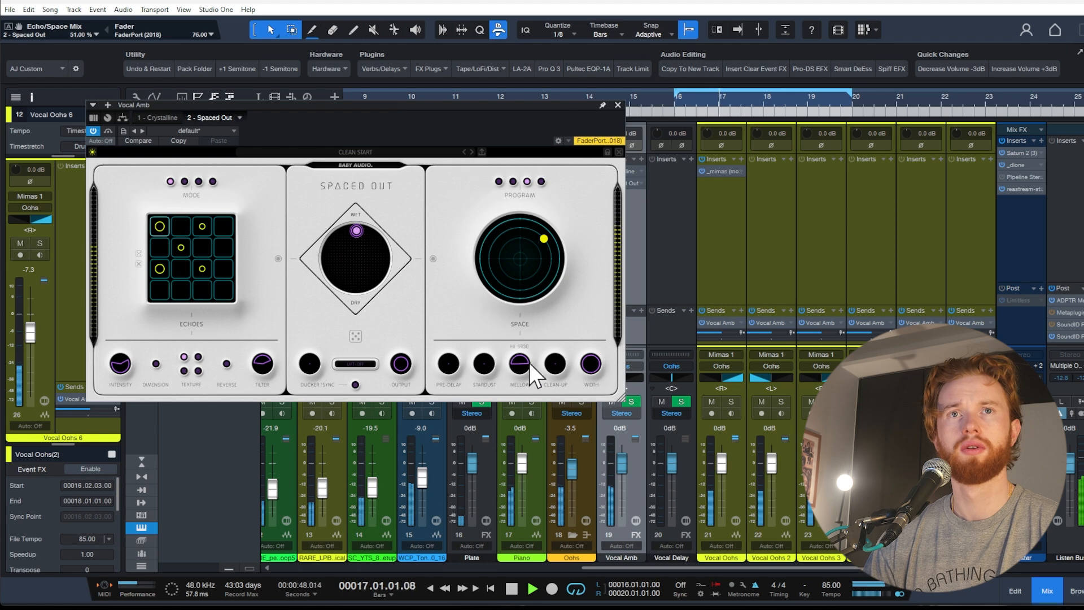
pyautogui.click(618, 105)
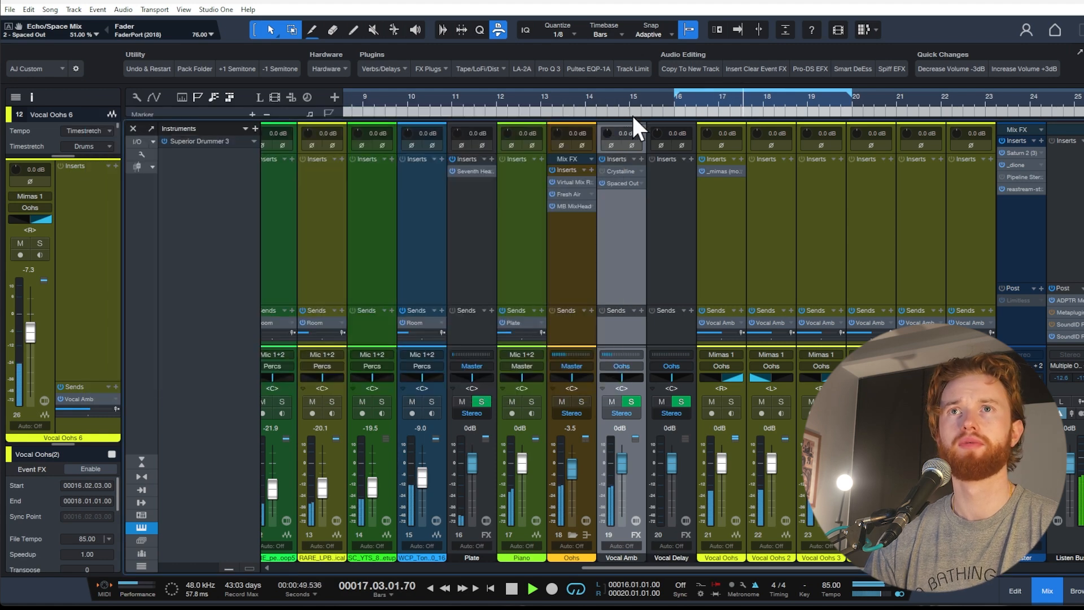
# Add Pro-Q 3 after Spaced Out on the Vocal Amb channel and browse its presets
pyautogui.click(641, 159)
pyautogui.write('q3')
pyautogui.press('Return')
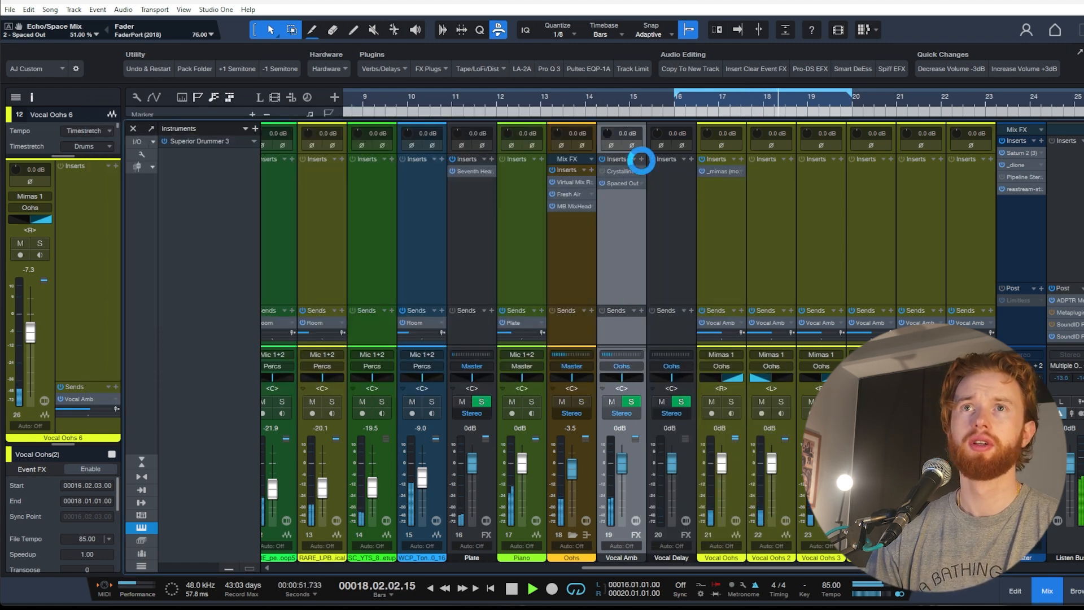
pyautogui.click(463, 161)
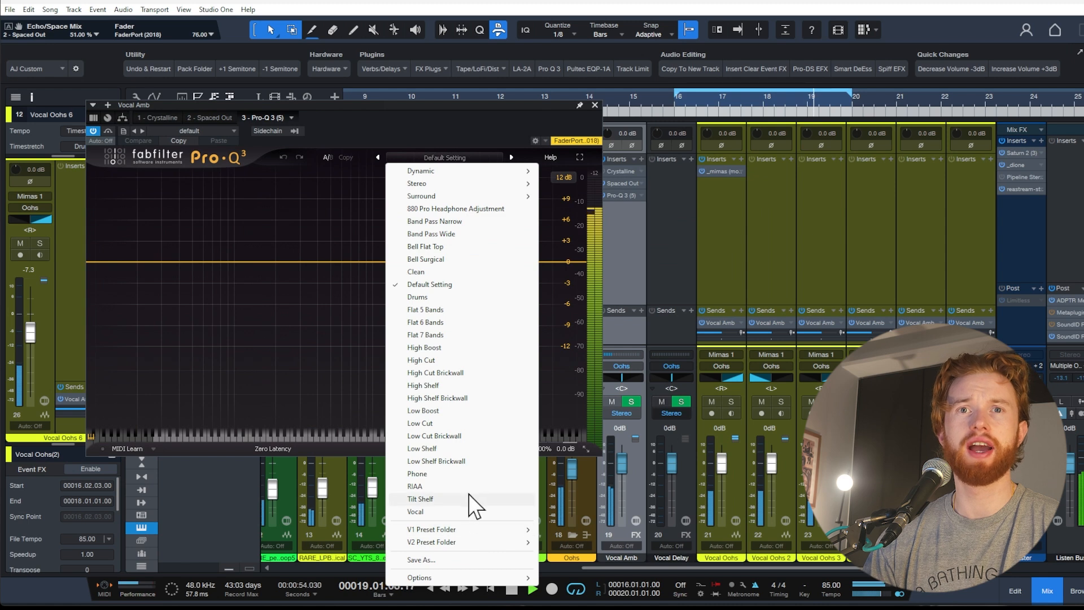
pyautogui.click(474, 551)
pyautogui.click(595, 106)
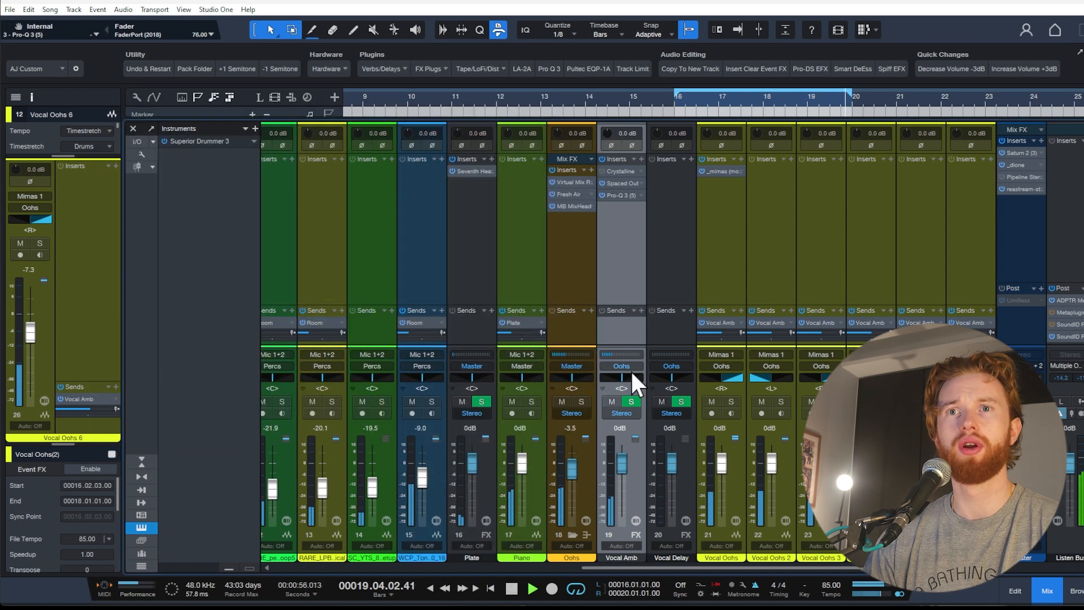
# Listen to the Oohs bus in solo and select all six Vocal Oohs channels in the mixer
pyautogui.click(581, 401)
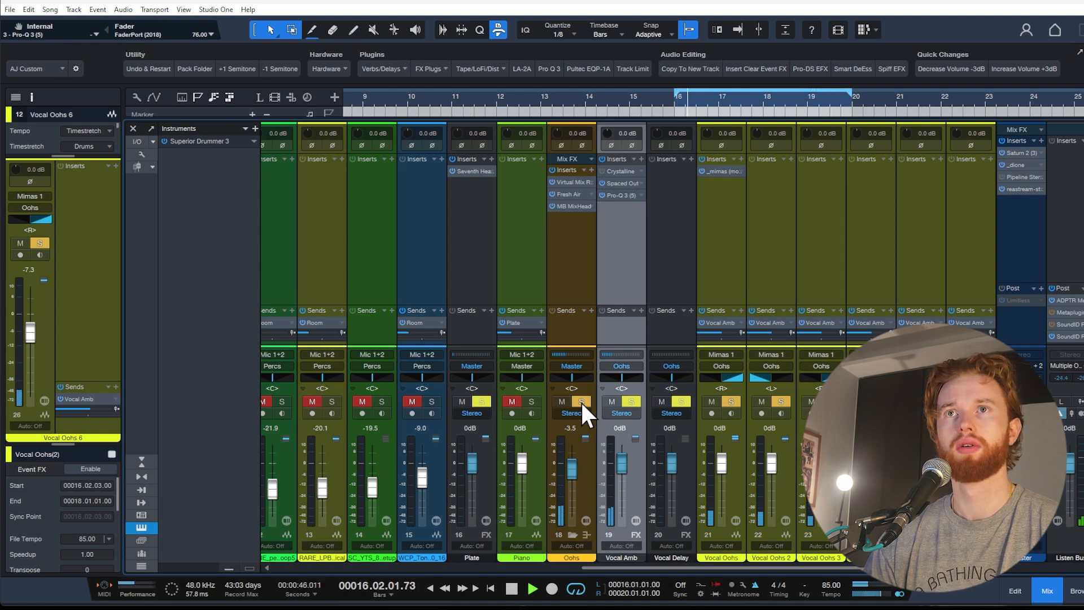
pyautogui.press('space')
pyautogui.click(736, 248)
pyautogui.keyDown('shift'); pyautogui.click(974, 274); pyautogui.keyUp('shift')
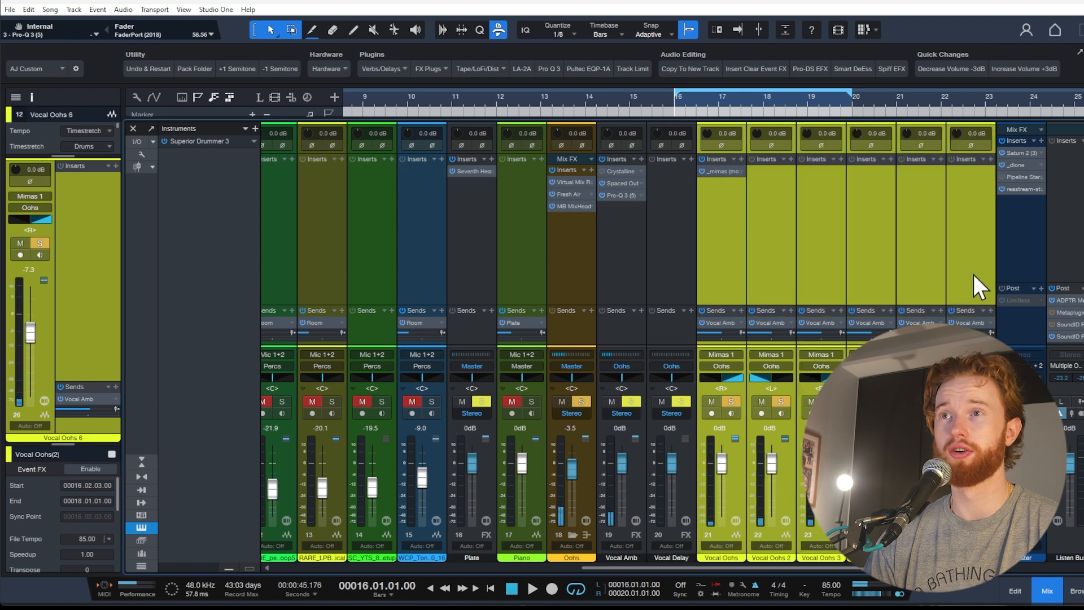
# Add Unfiltered Audio Needlepoint and Pro-Q 3 to the Oohs bus, with a 6 dB/oct high cut at about 1617 Hz
pyautogui.click(591, 169)
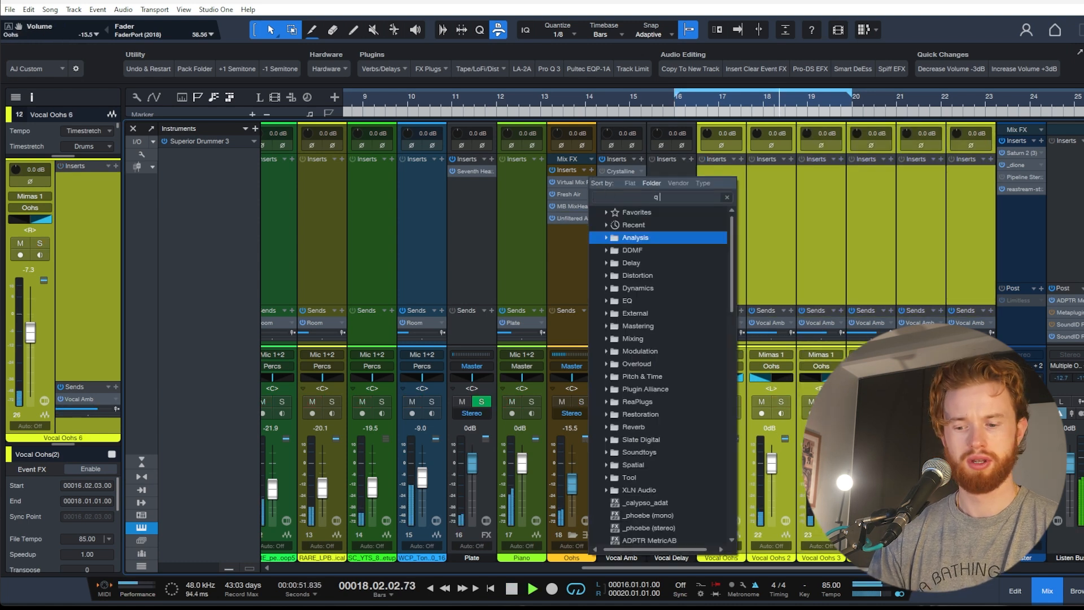
pyautogui.click(587, 175)
pyautogui.press('space')
pyautogui.moveTo(539, 211); pyautogui.dragTo(526, 158)
pyautogui.click(595, 316)
pyautogui.moveTo(595, 315); pyautogui.dragTo(439, 315)
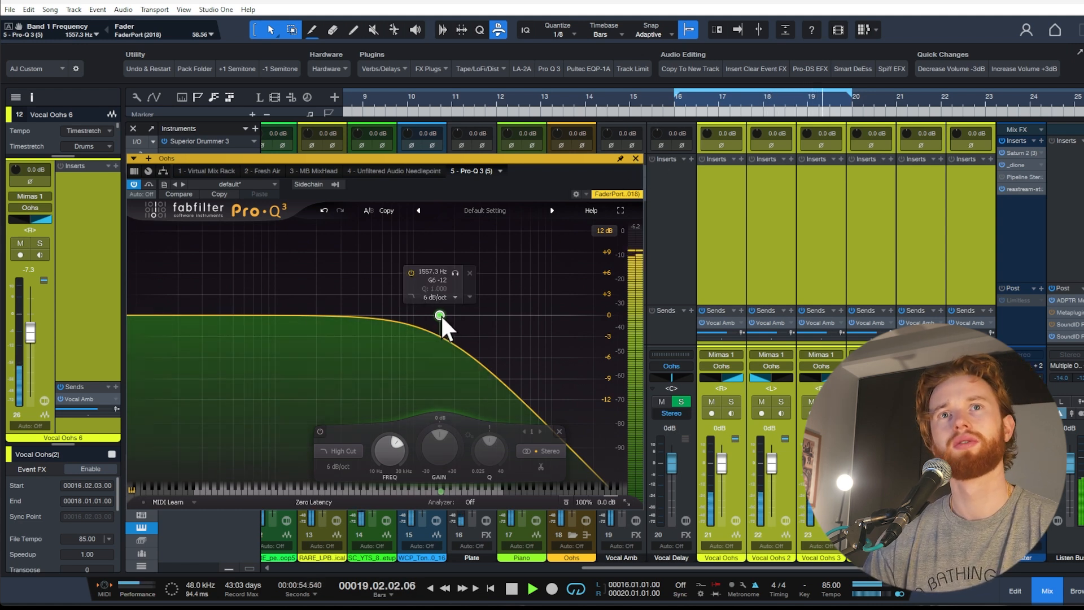
pyautogui.moveTo(441, 314); pyautogui.dragTo(444, 314)
pyautogui.click(636, 158)
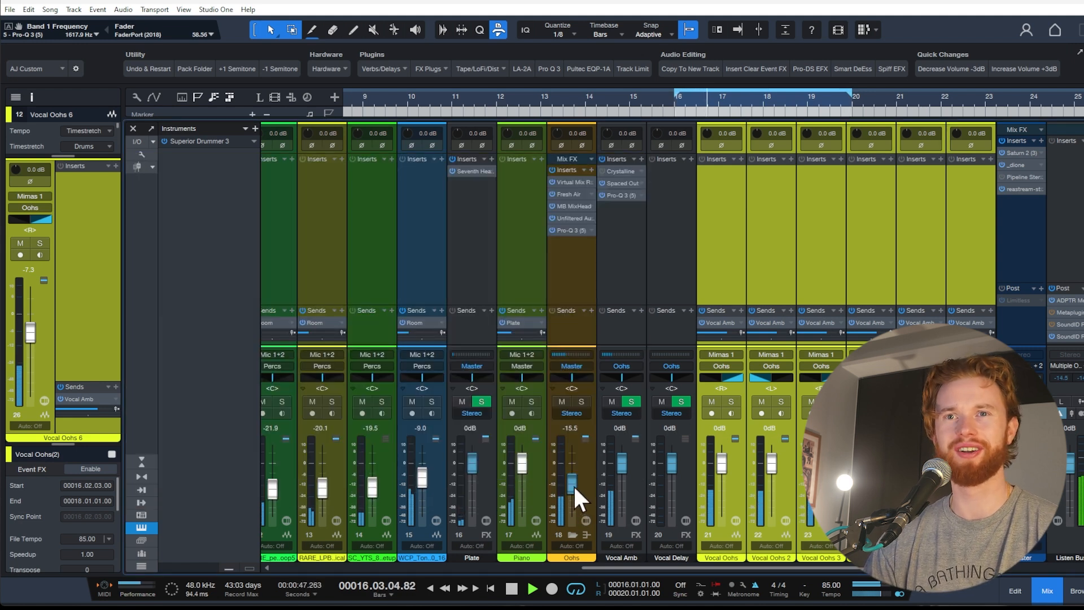
# Set the Oohs bus volume to -21.1 dB and return to the full arrangement
pyautogui.click(587, 457)
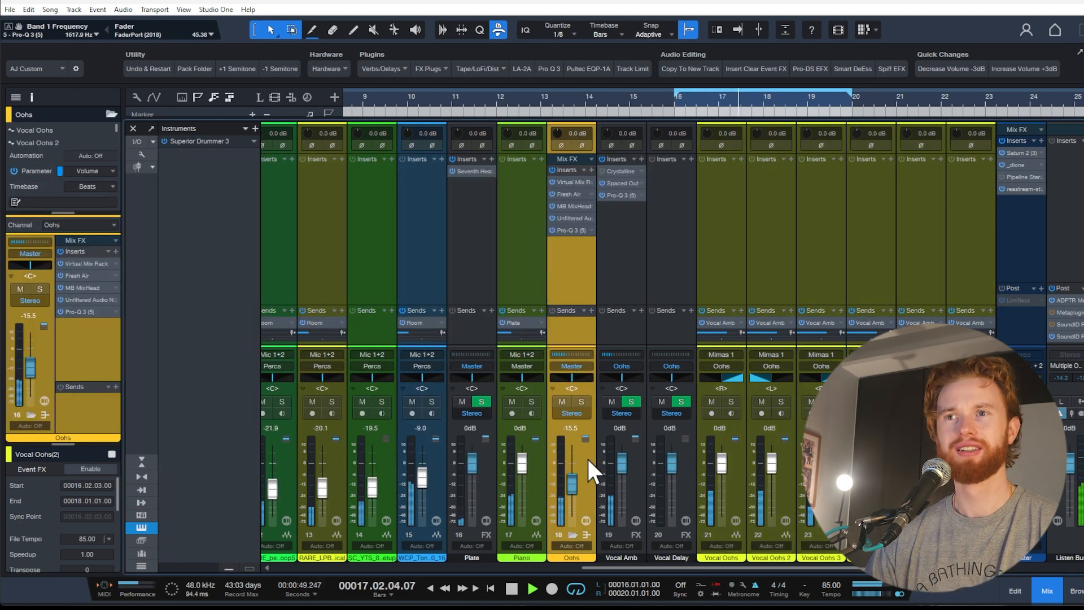
pyautogui.press('space')
pyautogui.press('F2')
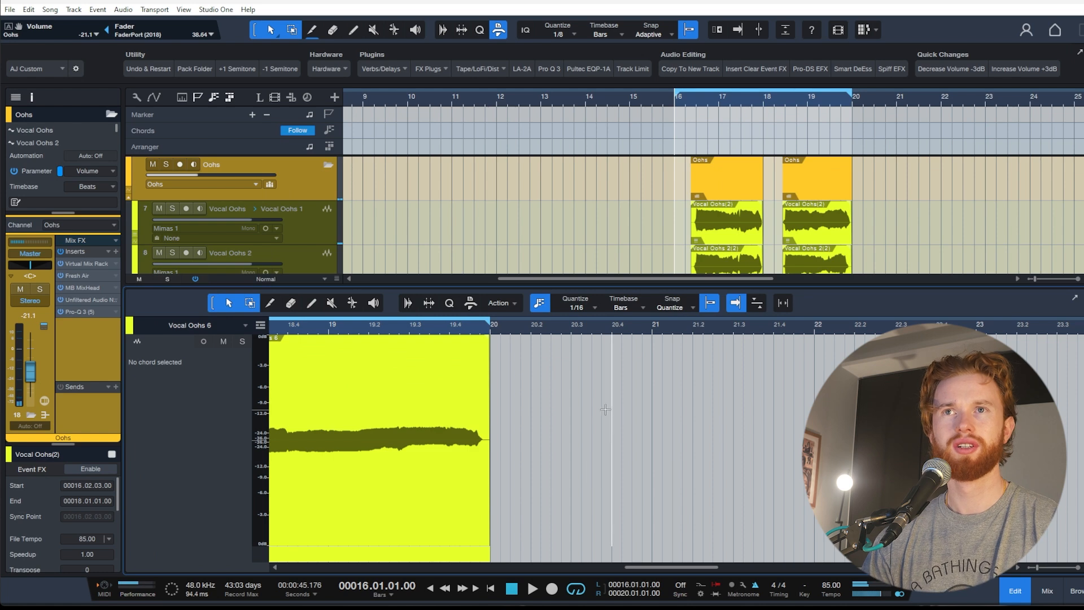
pyautogui.press('F2')
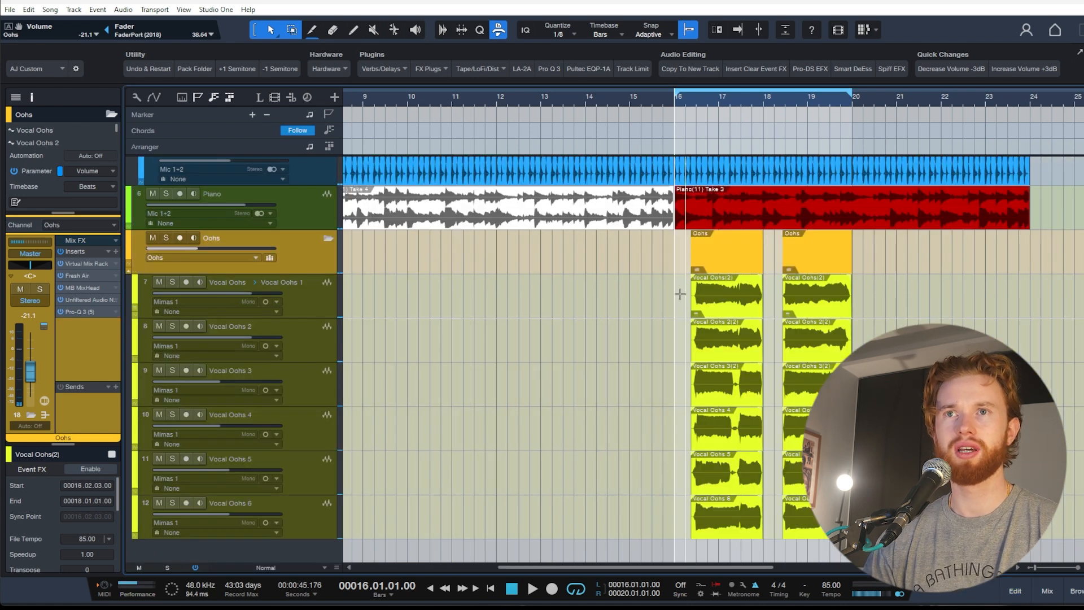
# Merge each Vocal Oohs track's events from bar 16 to 20 and duplicate them to bars 20 to 24
pyautogui.moveTo(676, 294); pyautogui.dragTo(851, 531)
pyautogui.hotkey('ctrl', 'b')
pyautogui.press('d')
pyautogui.scroll(-3, 716, 407)
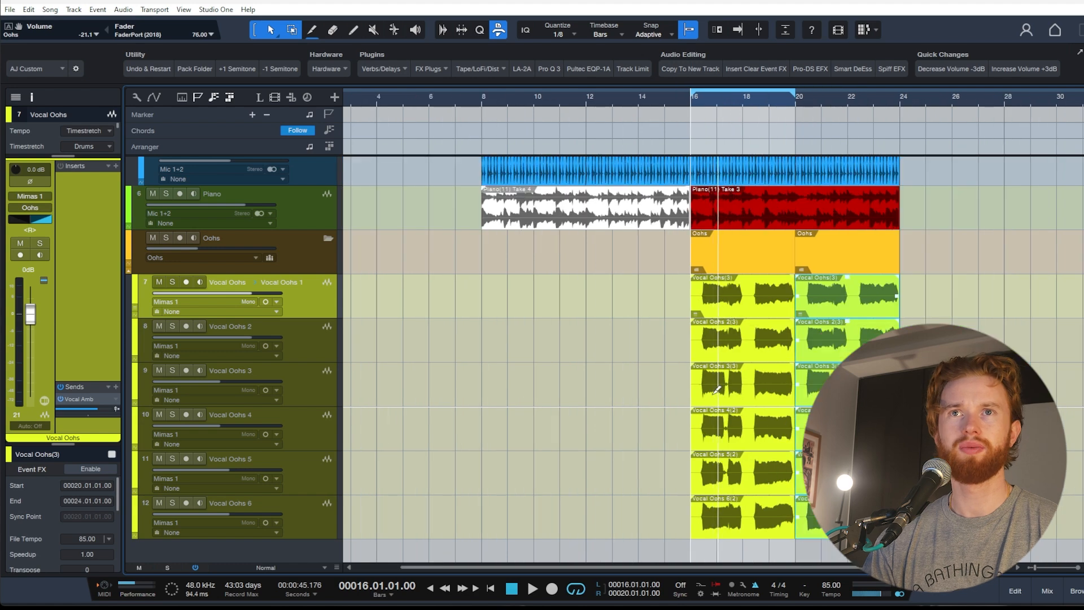
# Collapse the Percs and Oohs folders in the arrangement
pyautogui.scroll(3, 703, 390)
pyautogui.scroll(2, 703, 396)
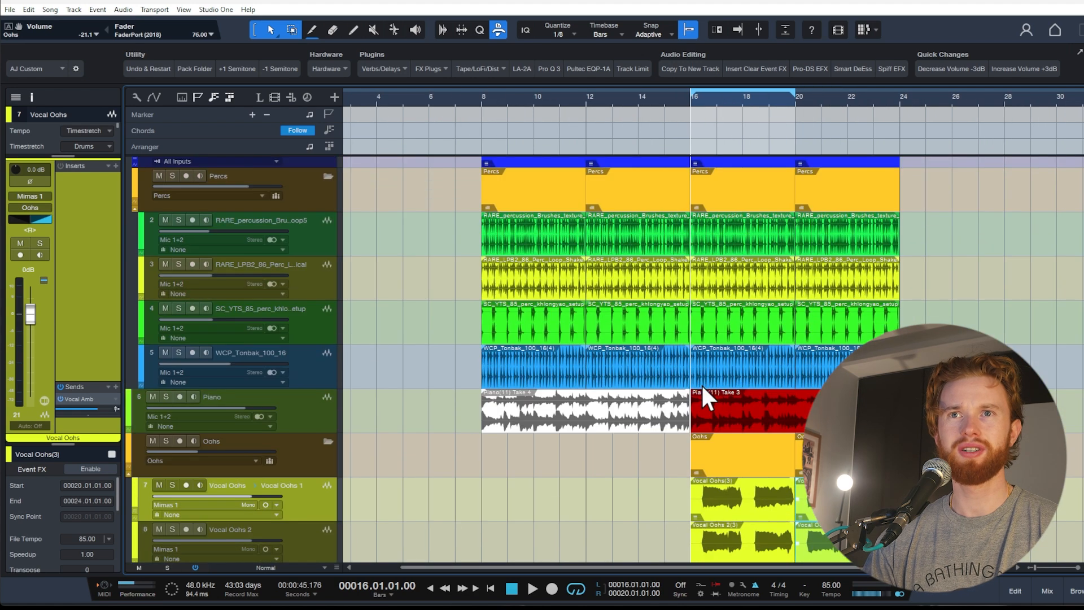
pyautogui.click(327, 175)
pyautogui.scroll(2, 460, 333)
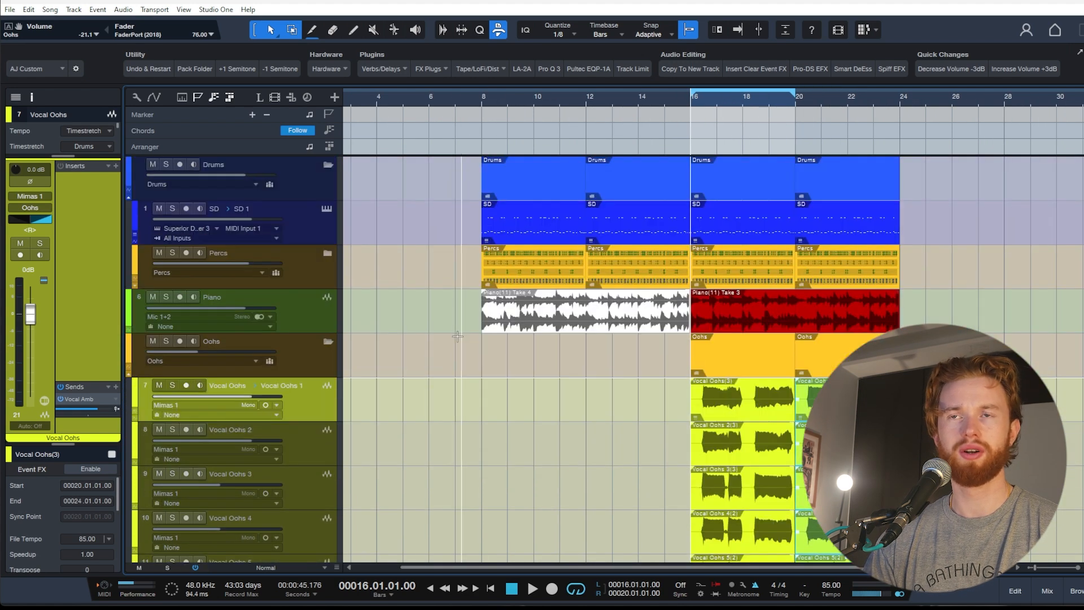
pyautogui.click(327, 342)
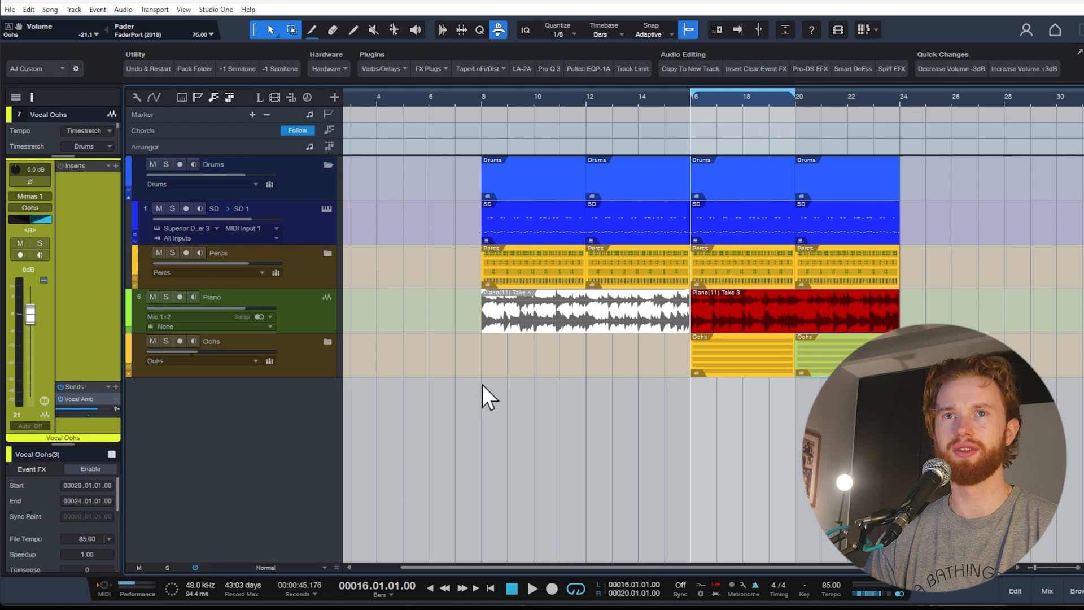
# Add a Prophet 6 group with an instrument track and an audio track, and open the synth's preset banks
pyautogui.press('F5')
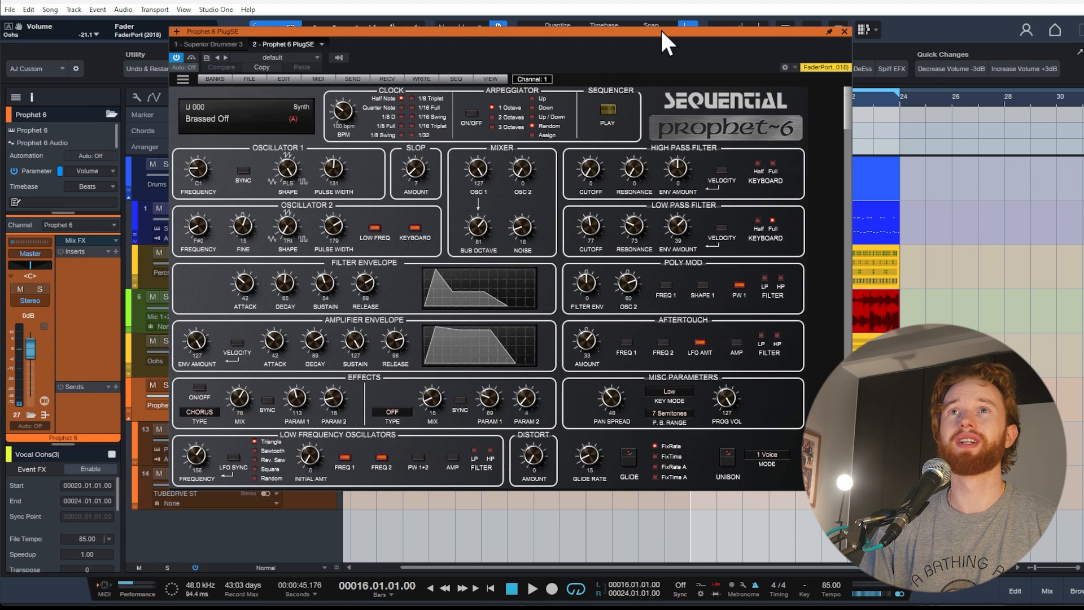
pyautogui.moveTo(662, 31); pyautogui.dragTo(704, 47)
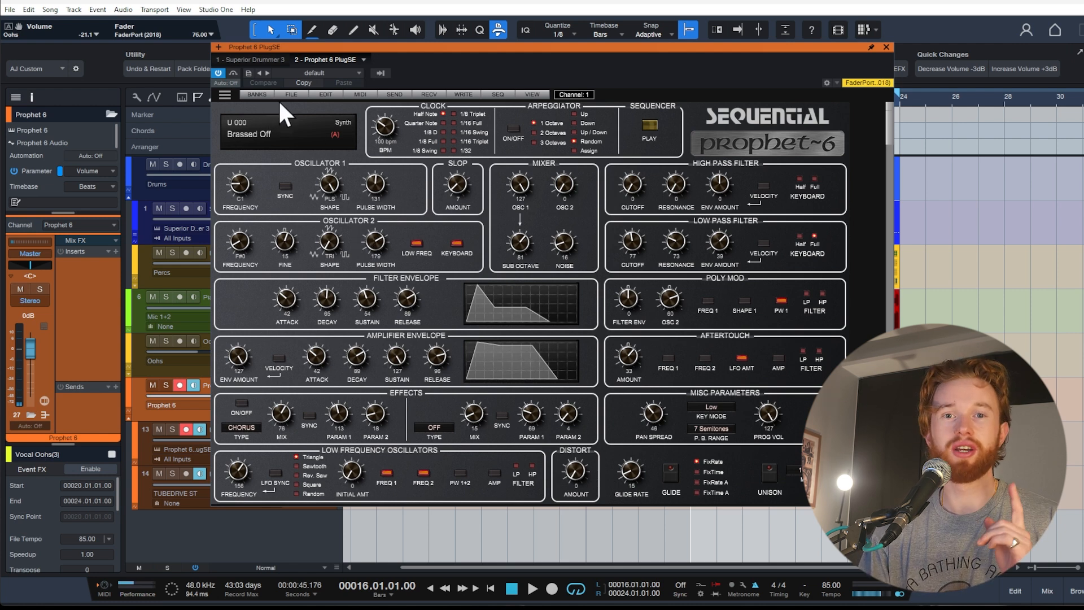
pyautogui.click(263, 95)
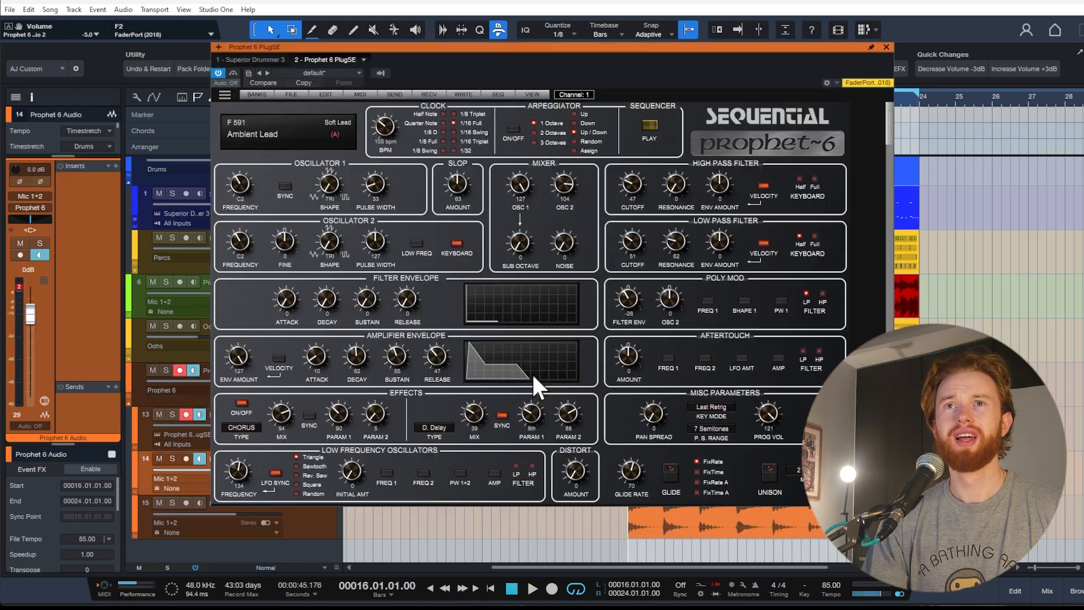
# Open the Prophet-6 preset library and select the Chill Subby Bass and Short Subby Bass presets
pyautogui.click(228, 95)
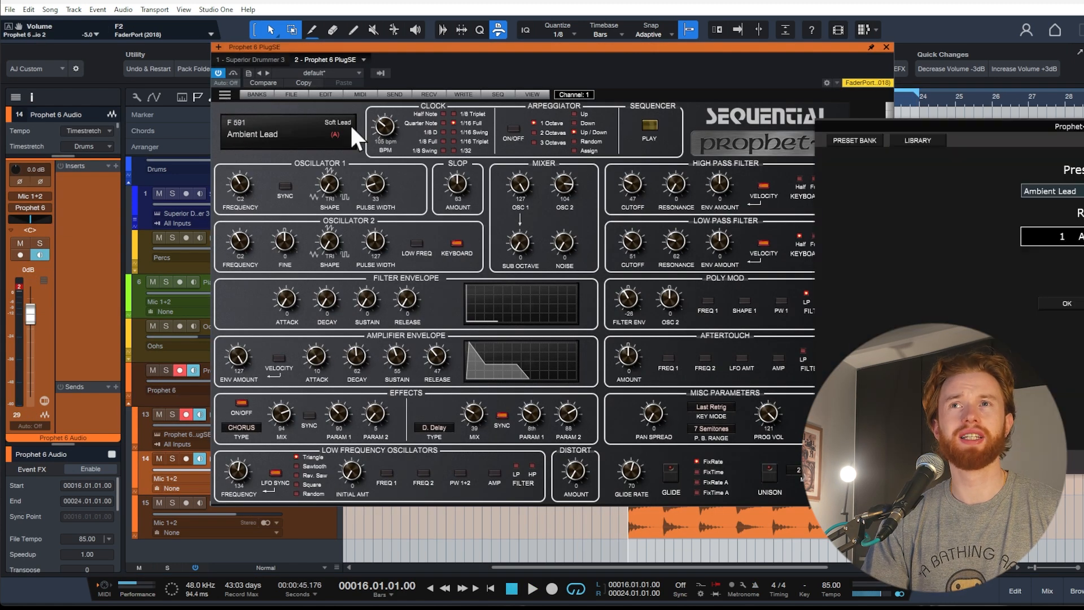
pyautogui.click(912, 140)
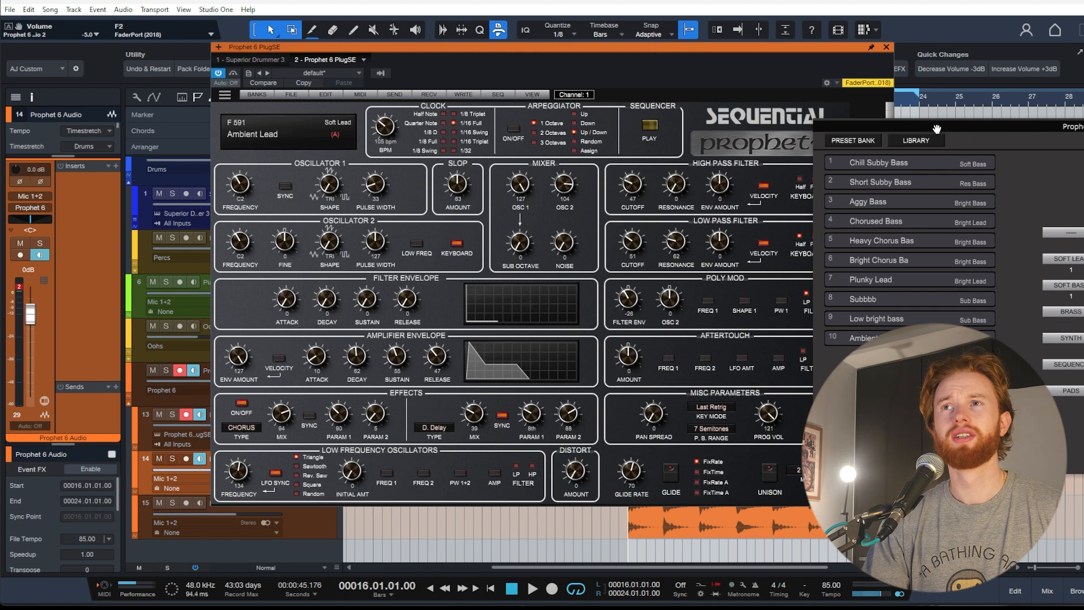
pyautogui.moveTo(937, 124); pyautogui.dragTo(432, 123)
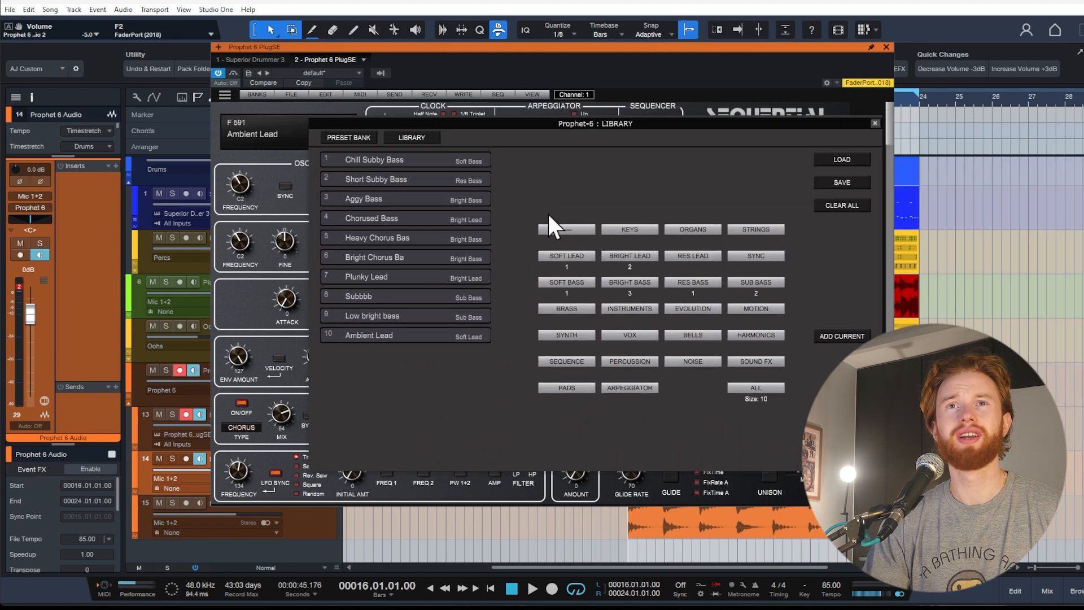
pyautogui.click(409, 160)
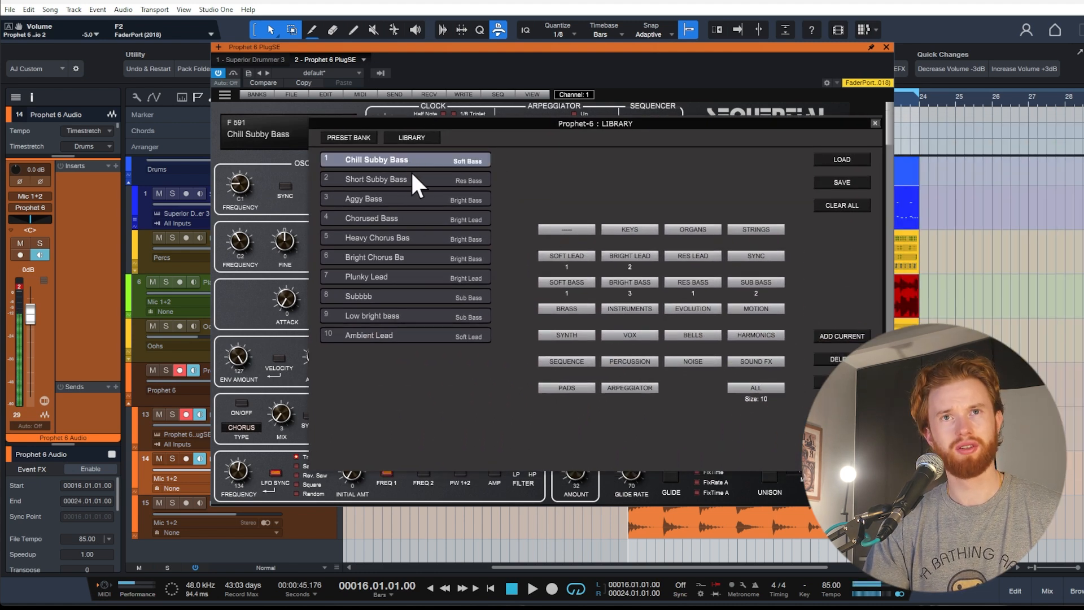
pyautogui.click(412, 175)
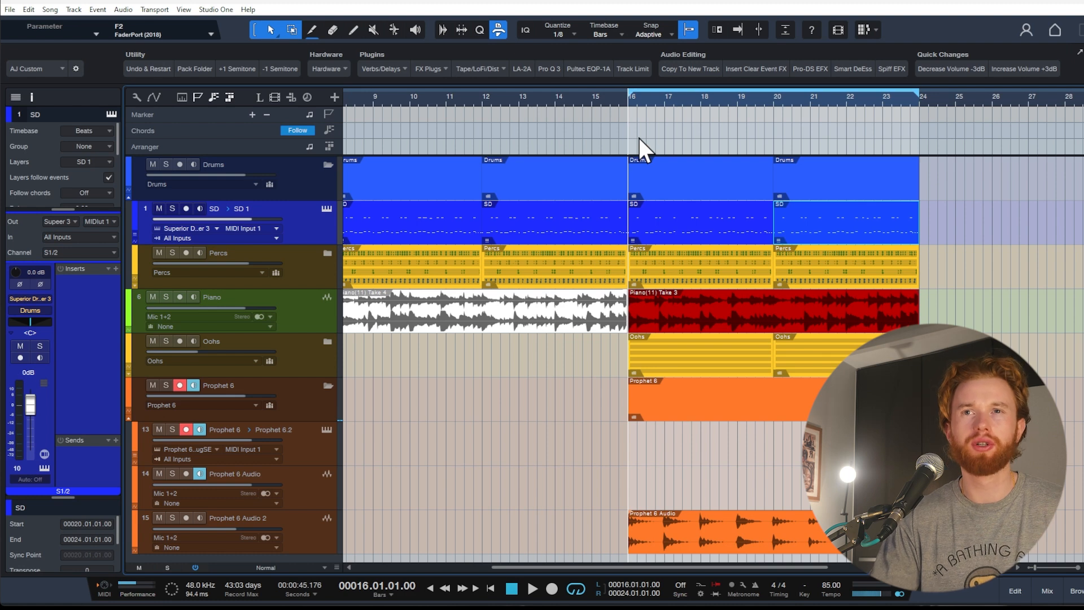
# Insert the Mimas Stereo hardware chain after Pro-Q 3 on the Prophet 6 Audio track, adjust _mimas, and play from bar 16
pyautogui.press('space')
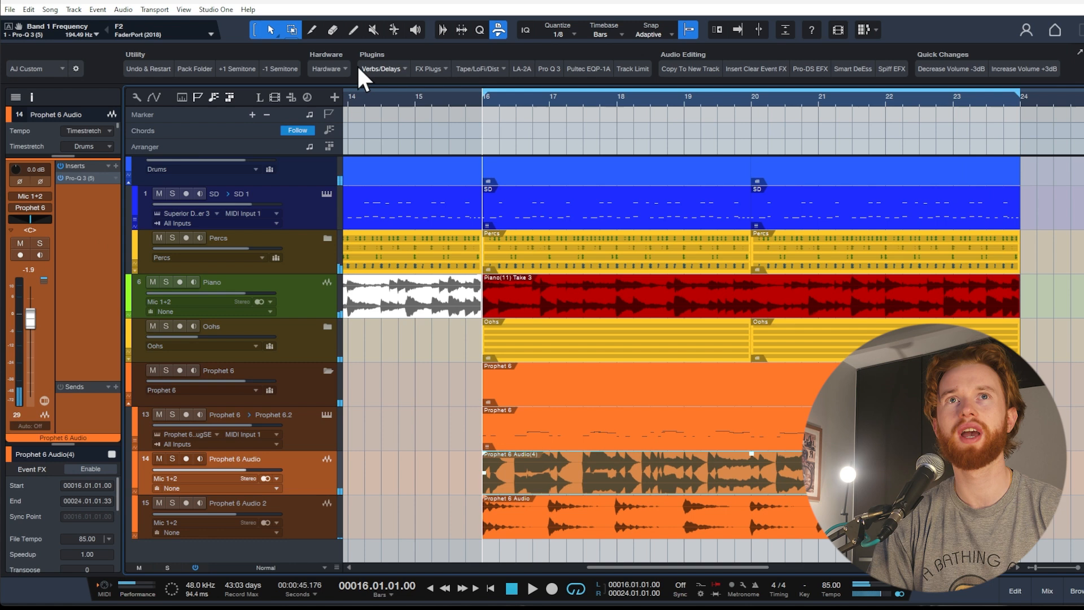
pyautogui.click(338, 69)
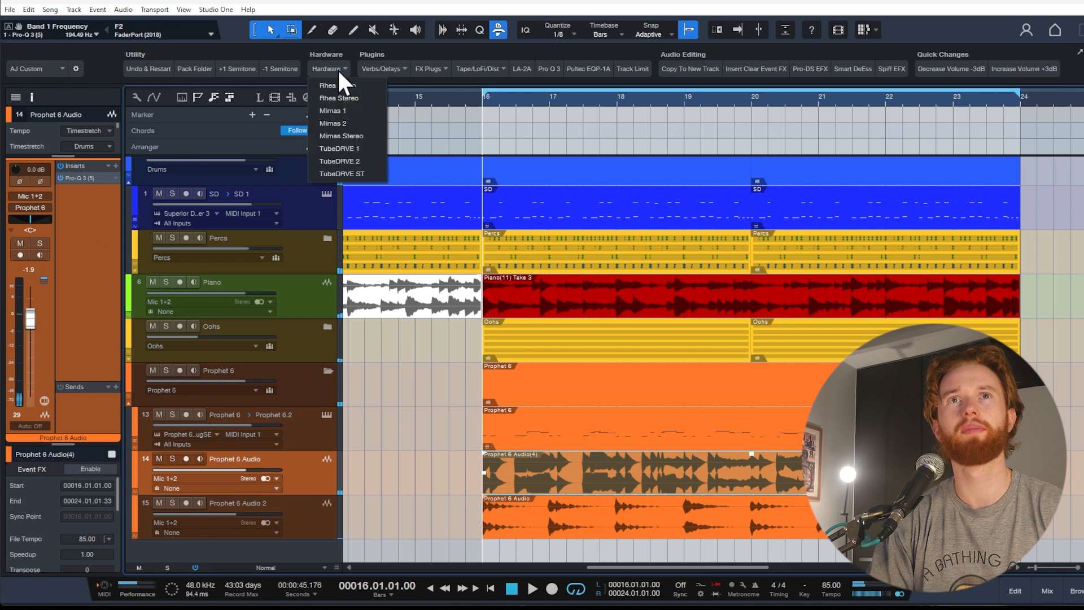
pyautogui.click(365, 134)
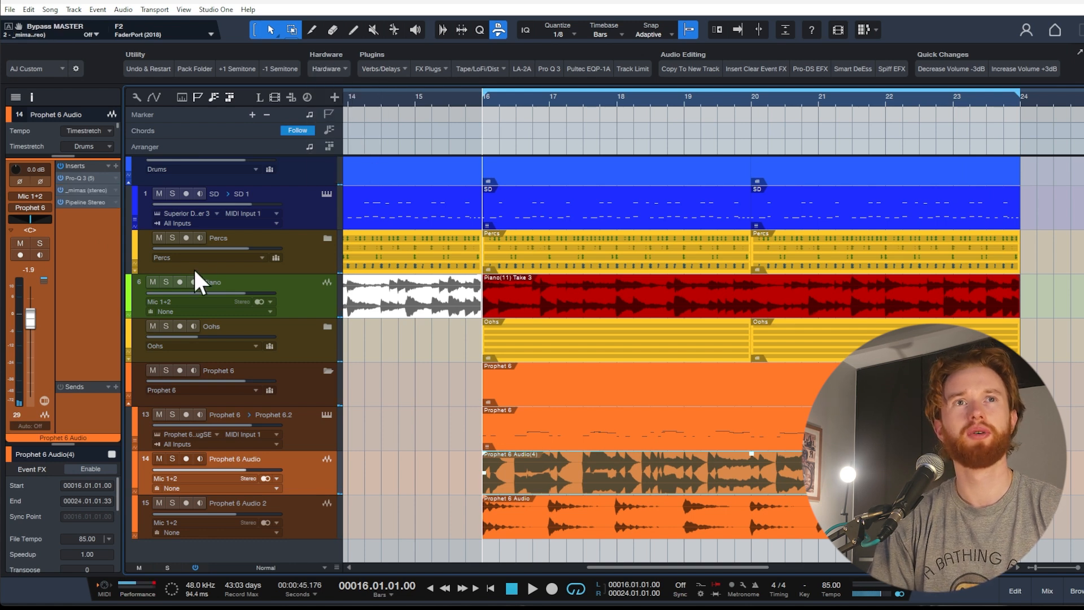
pyautogui.click(84, 190)
pyautogui.press('space')
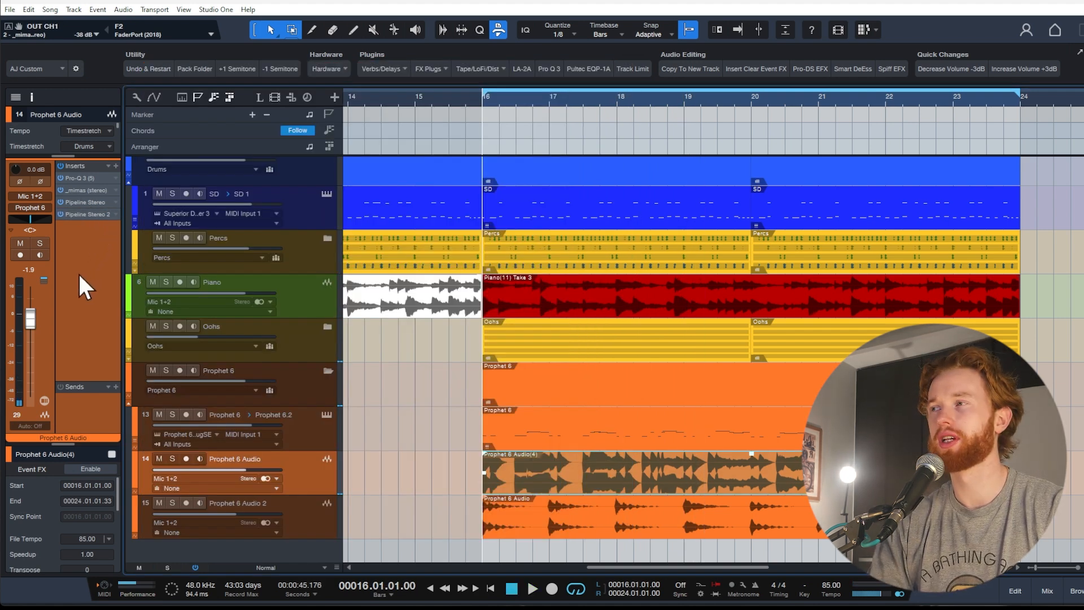
pyautogui.press('space')
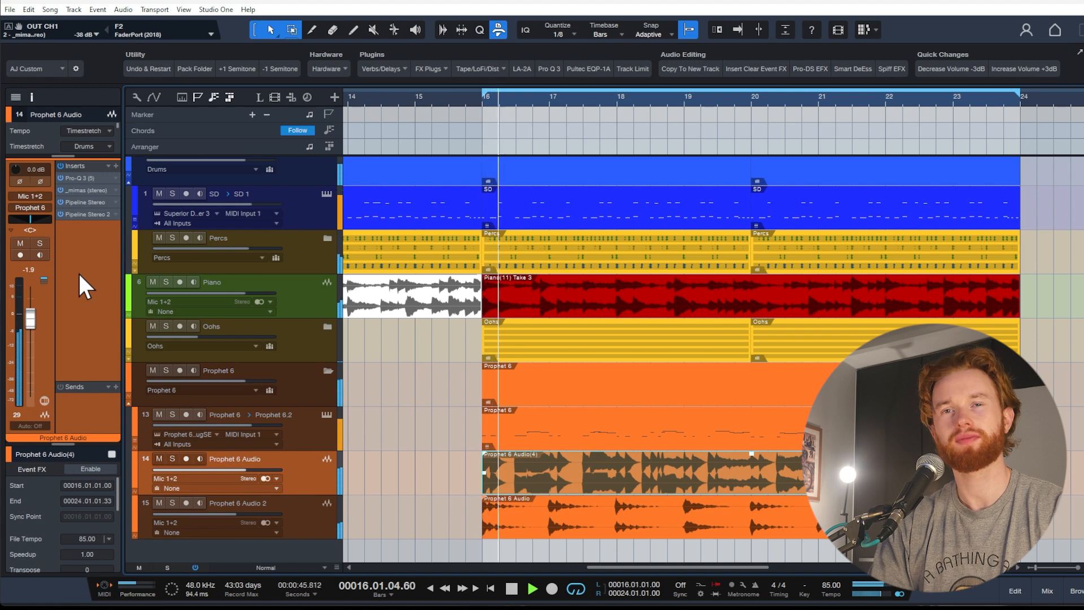
pyautogui.scroll(5, 498, 480)
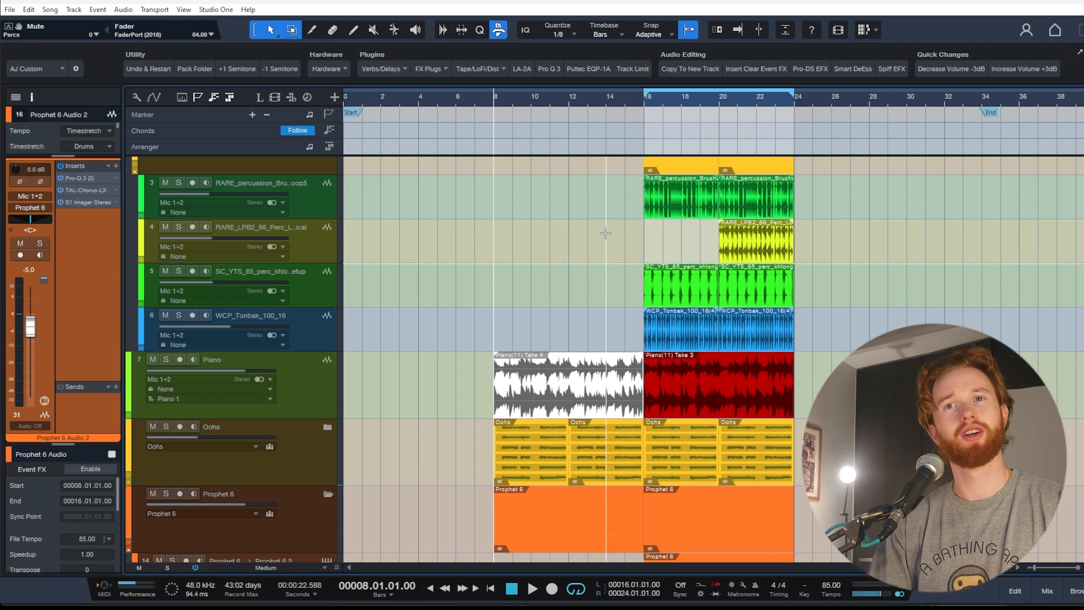
pyautogui.scroll(-5, 605, 307)
pyautogui.scroll(2, 604, 308)
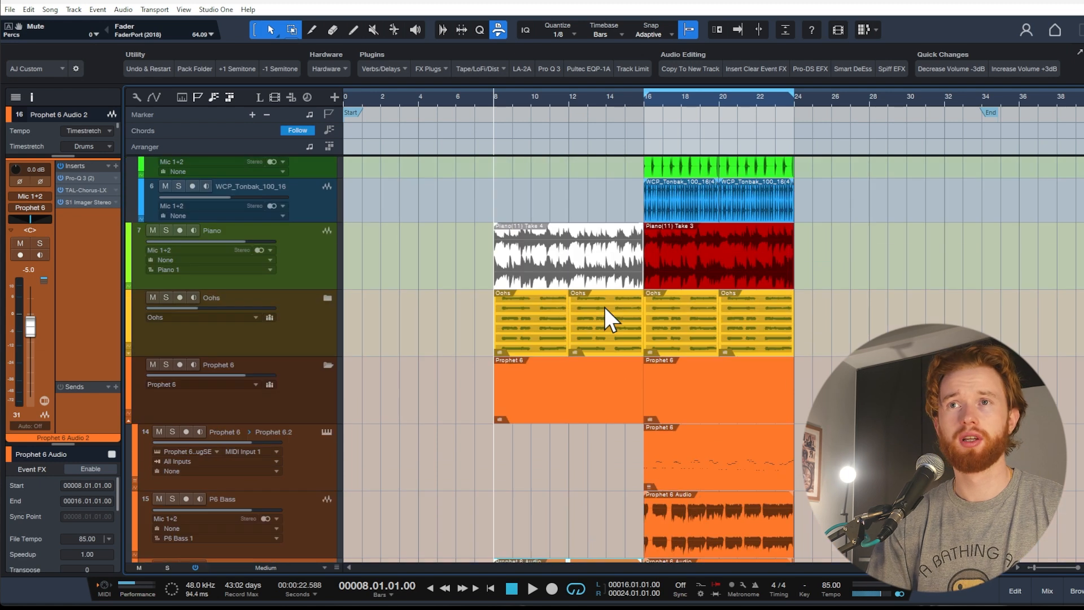
# Record the Rhodes part with Stage-73 V2 from bar 16 to bar 24 and stop the recording
pyautogui.scroll(-2, 604, 308)
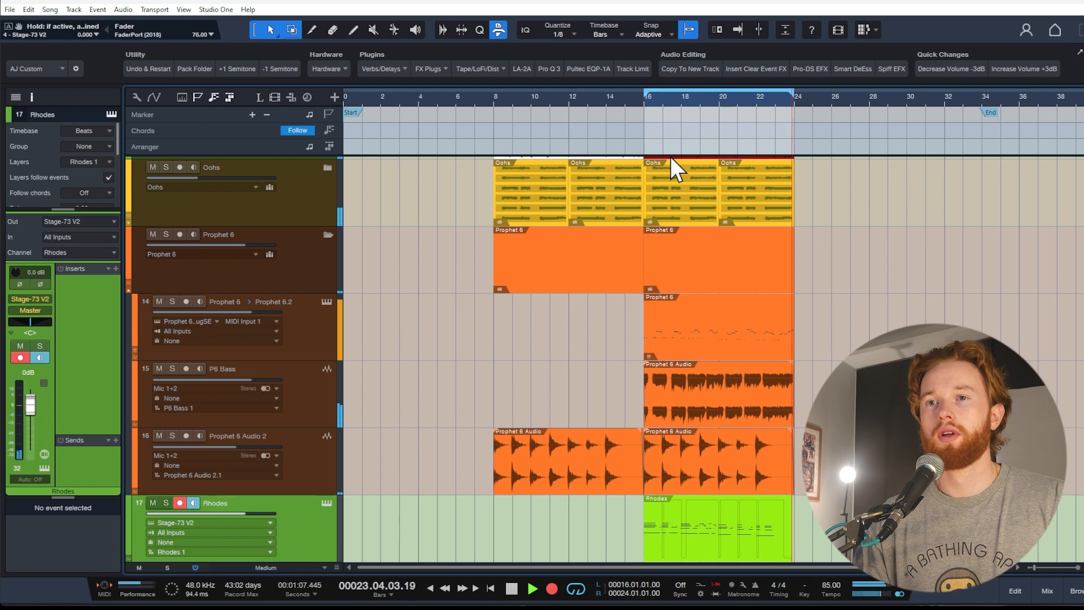
pyautogui.press('space')
pyautogui.scroll(2, 646, 524)
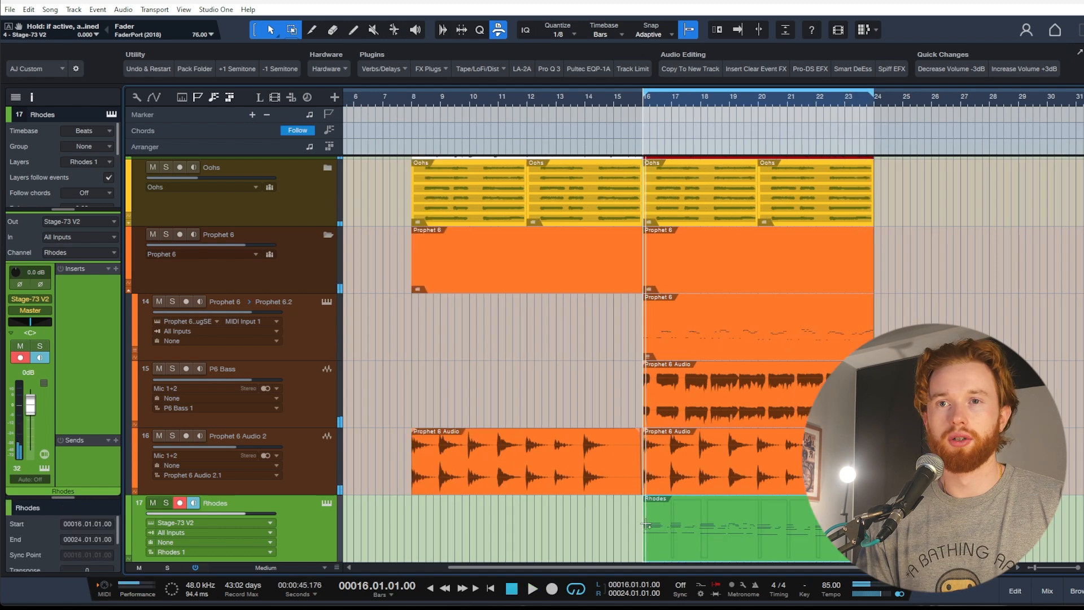
pyautogui.scroll(-1, 666, 546)
pyautogui.scroll(-1, 673, 552)
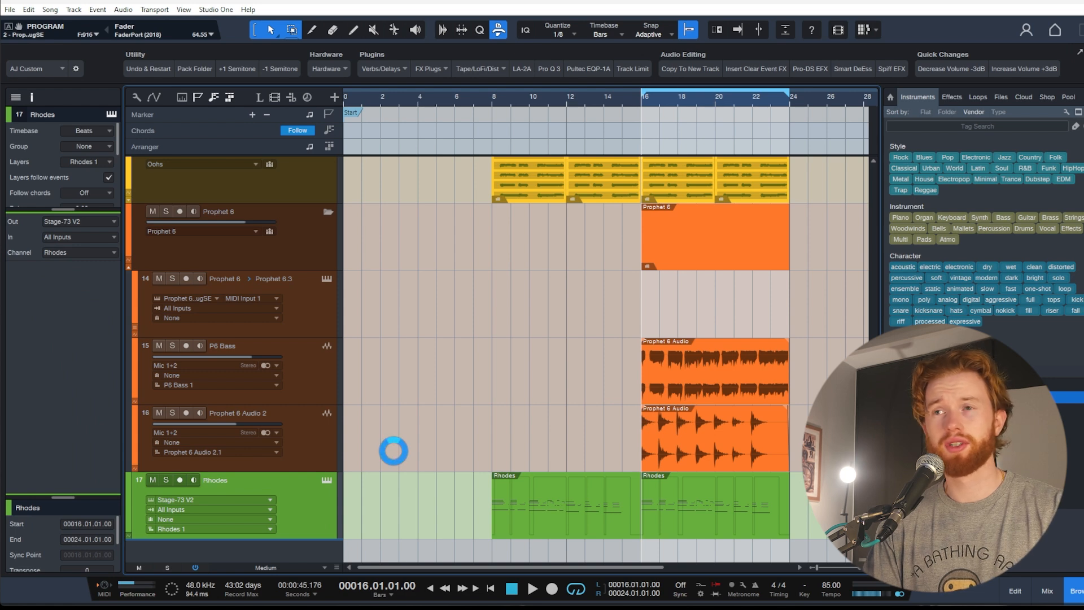
# Record an Analog Lab V part from bar 16 to bar 24, then disarm the track with the part open in the note editor
pyautogui.press('KP_Multiply')
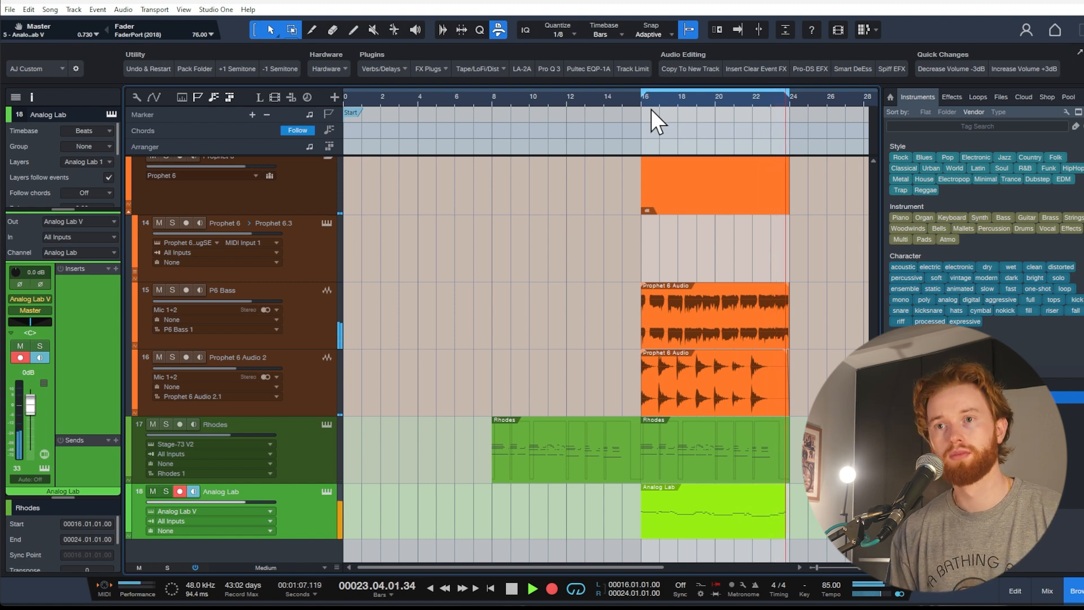
pyautogui.press('space')
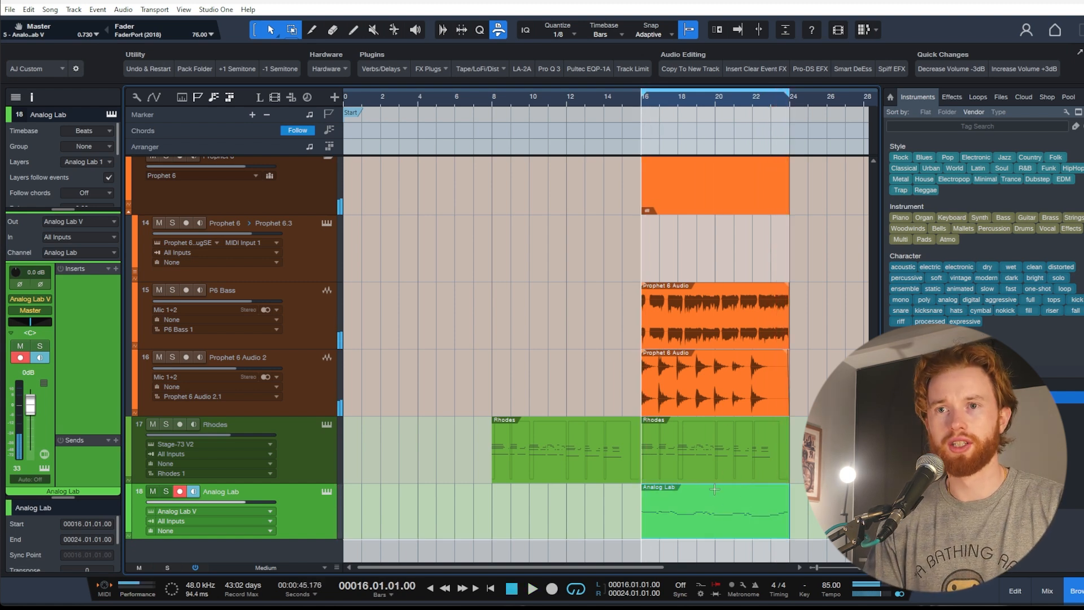
pyautogui.doubleClick(713, 532)
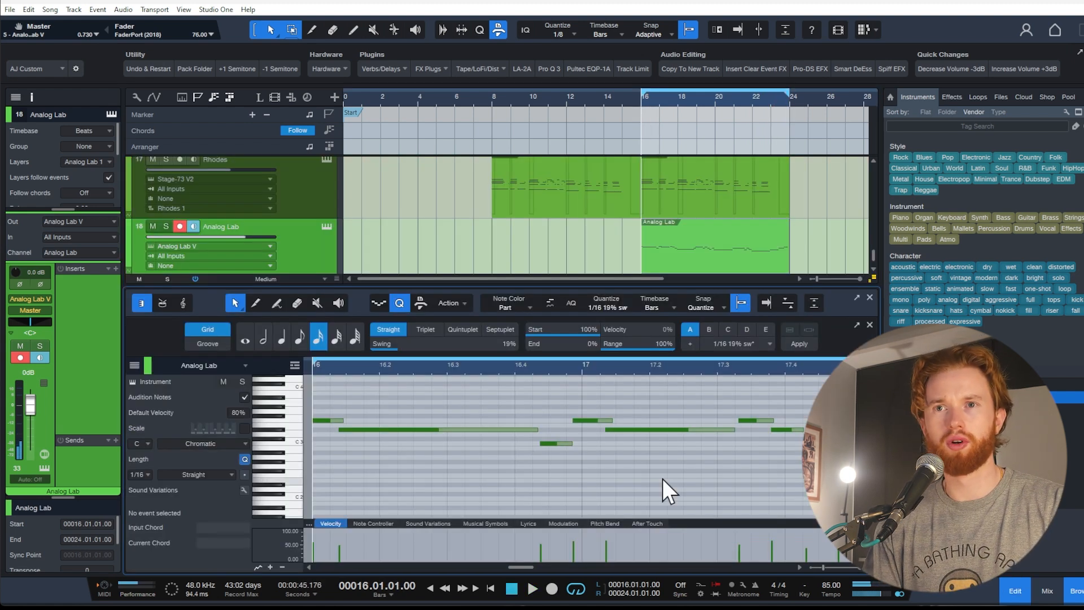
pyautogui.click(179, 226)
# Look over the recorded Analog Lab notes across the whole part, then close the note editor and the browser
pyautogui.scroll(-5, 486, 439)
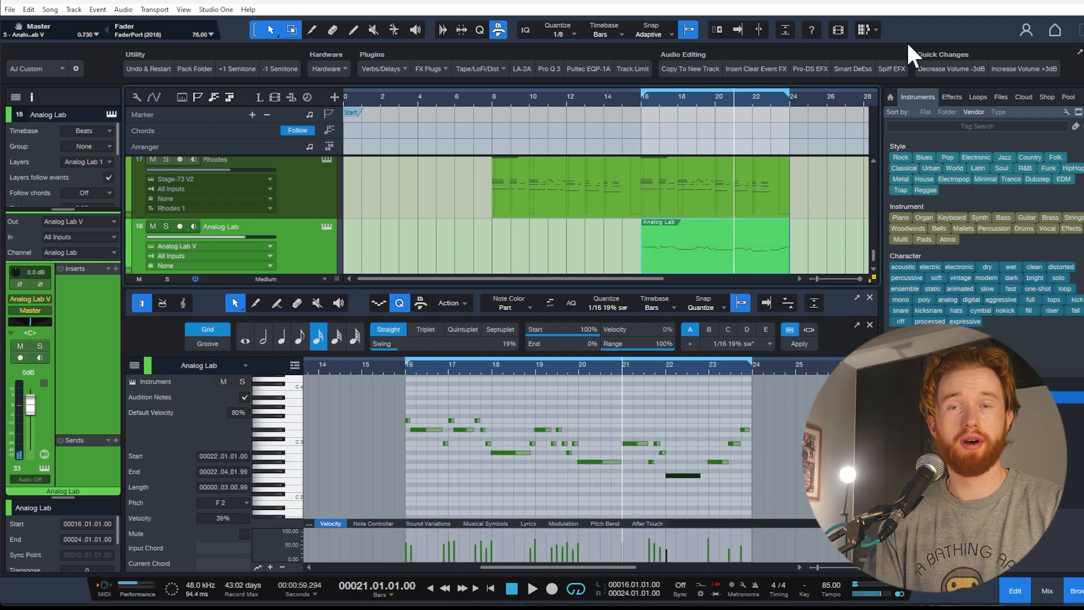
pyautogui.press('F2')
pyautogui.press('F5')
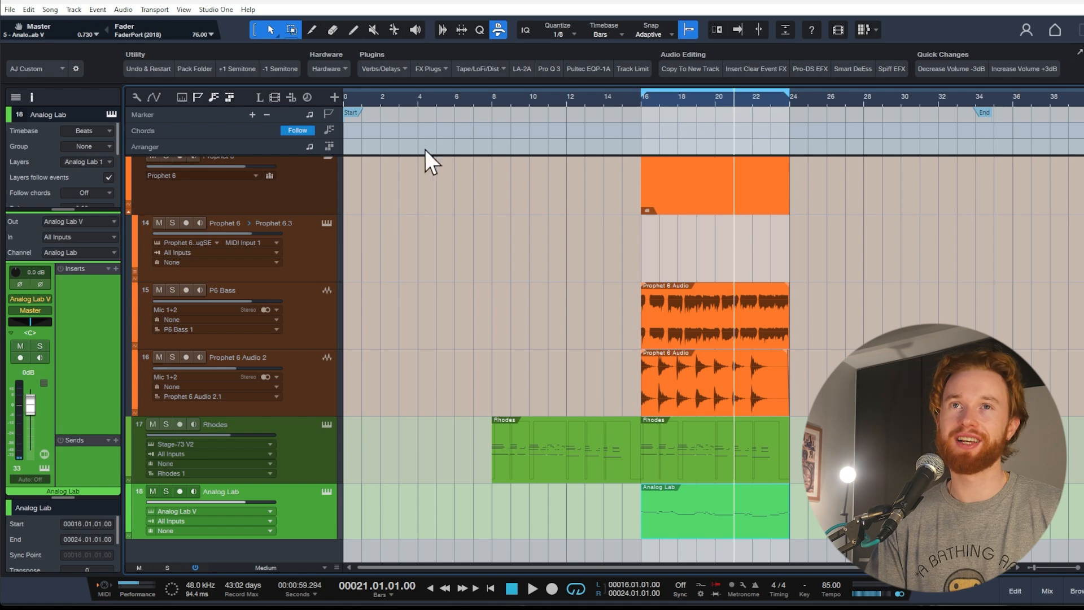
# Play the arrangement from bar 8 and look through the drum, percussion, bass, piano, Oohs and synth tracks during playback
pyautogui.click(492, 104)
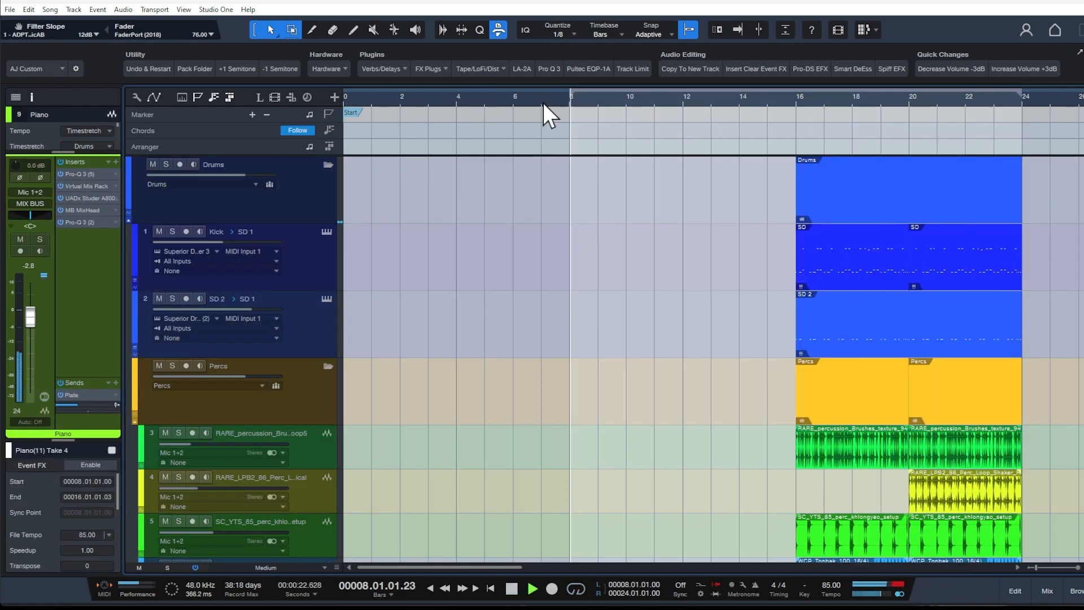
pyautogui.press('space')
pyautogui.scroll(-3, 702, 285)
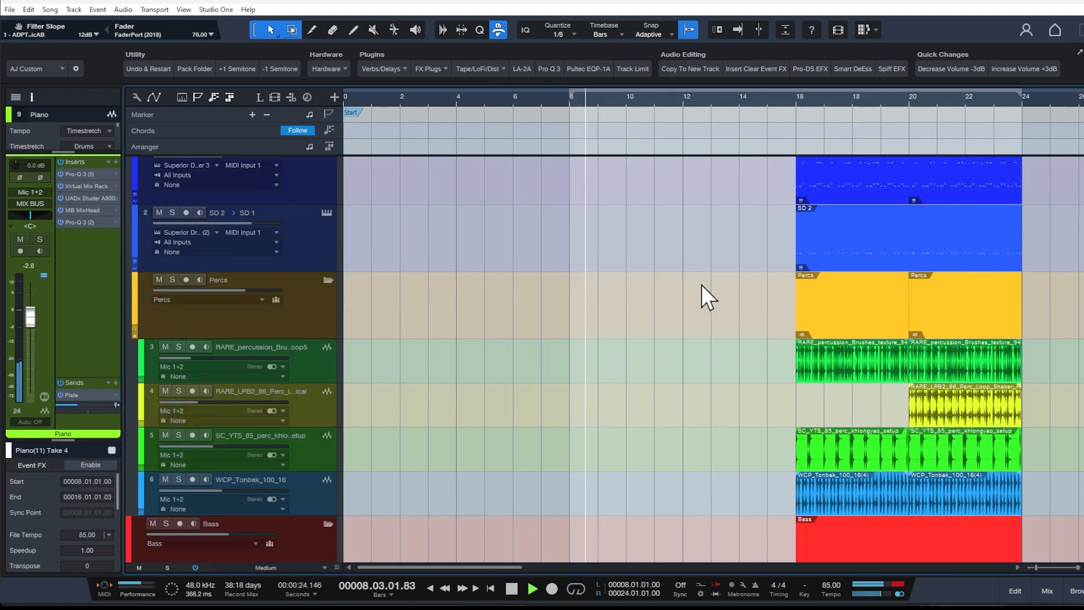
pyautogui.scroll(-1, 701, 285)
pyautogui.scroll(-4, 701, 285)
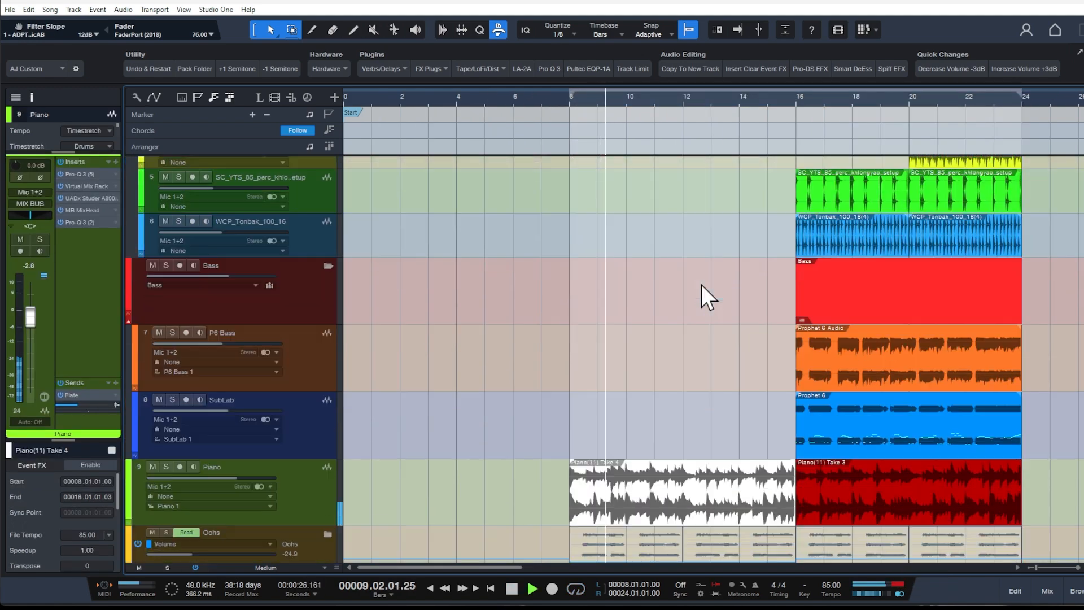
pyautogui.scroll(-3, 702, 284)
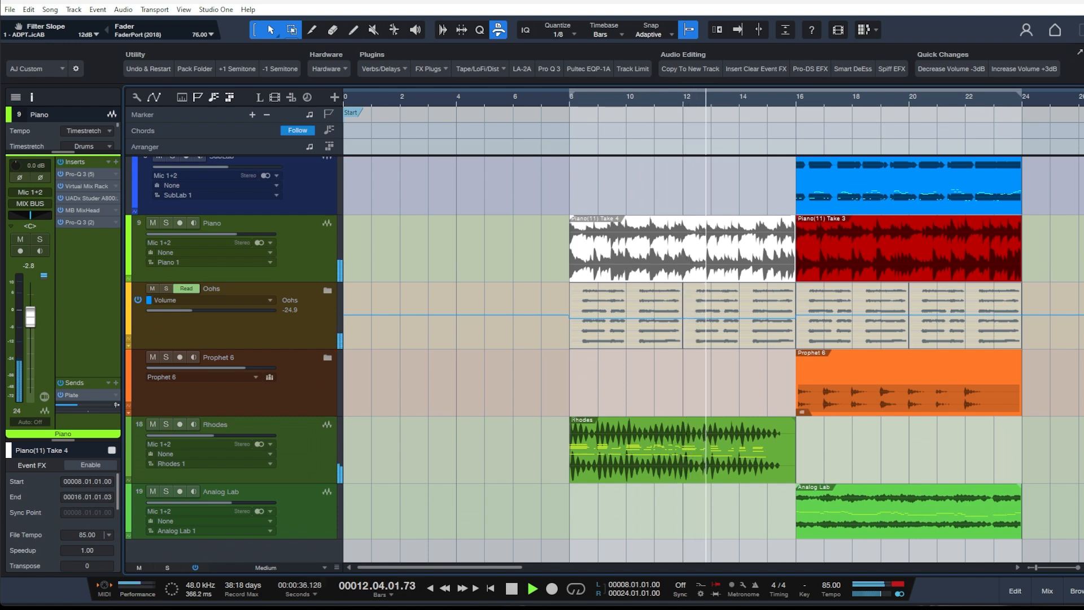
pyautogui.scroll(5, 714, 325)
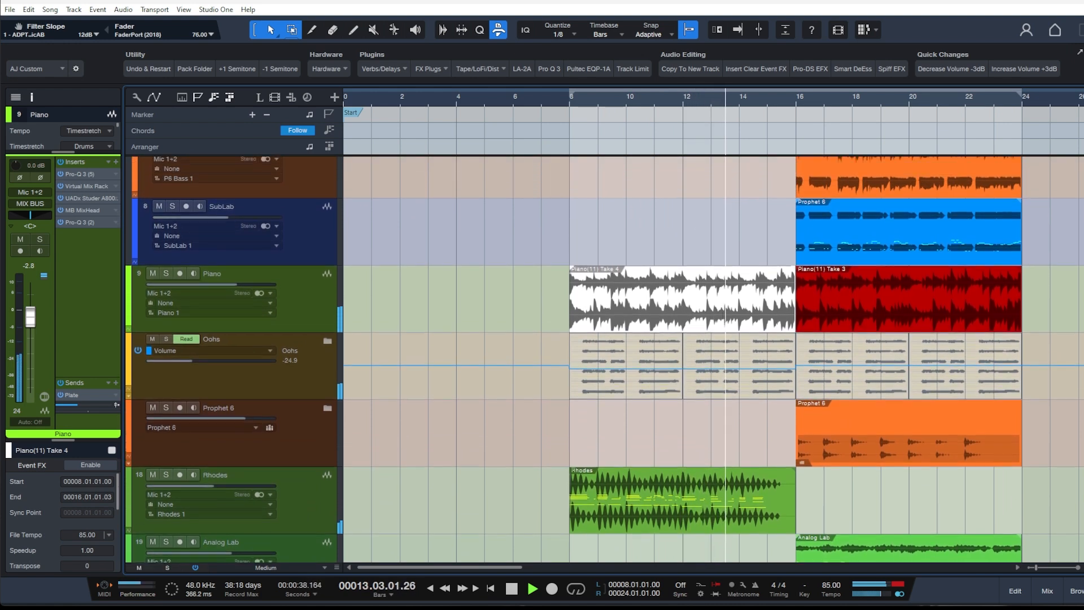
pyautogui.scroll(4, 714, 325)
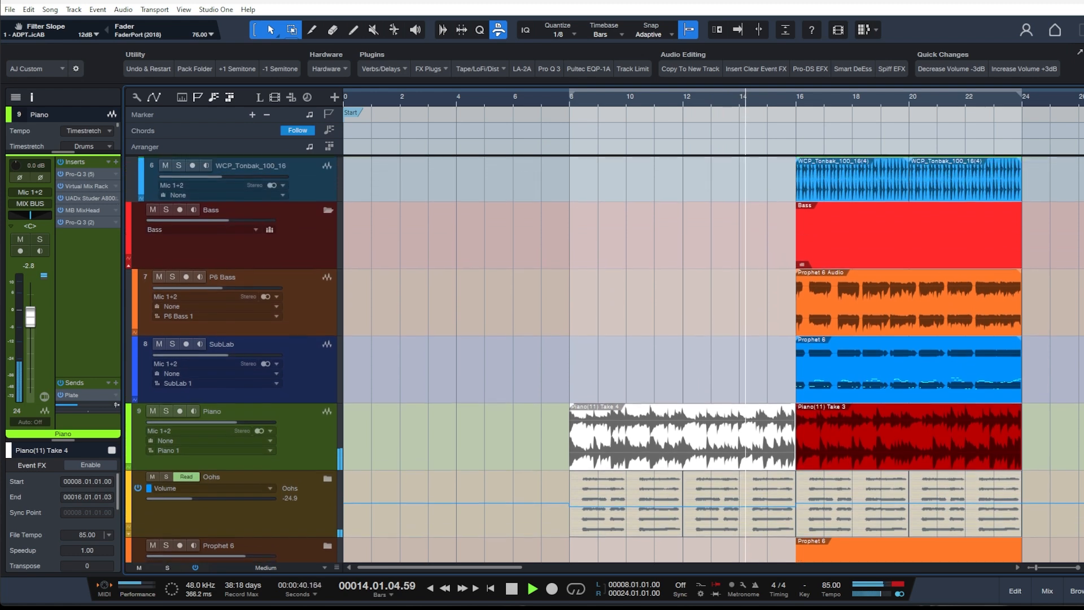
pyautogui.scroll(3, 714, 326)
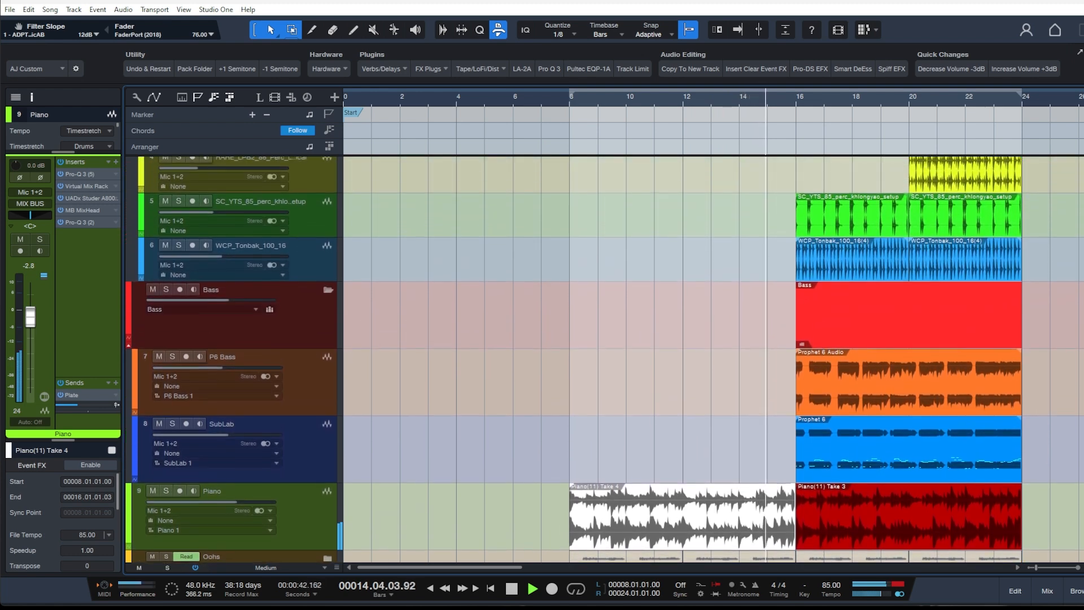
pyautogui.scroll(5, 1081, 295)
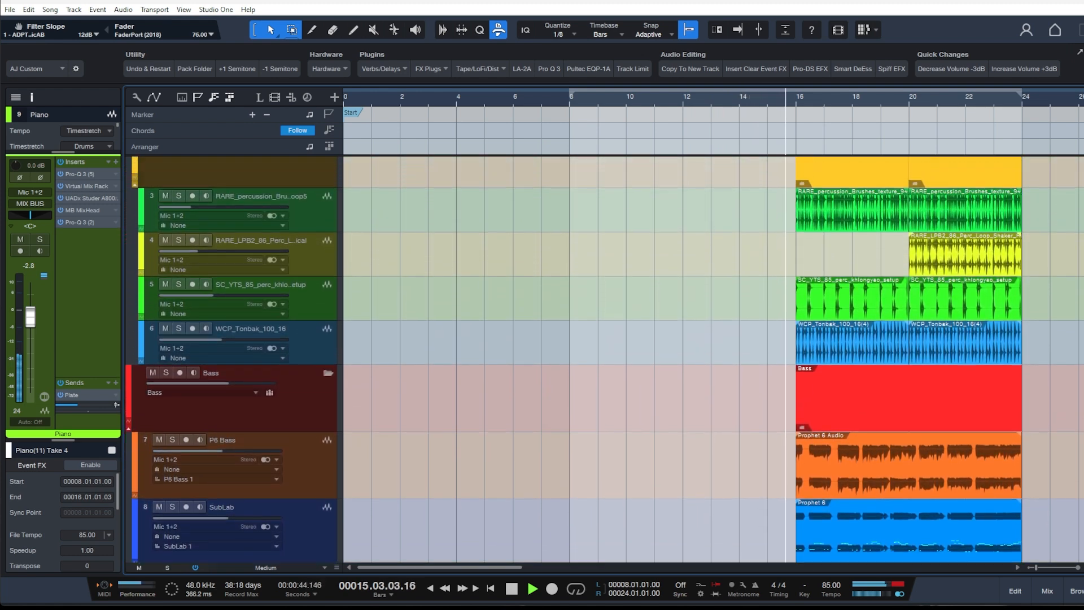
pyautogui.scroll(2, 1080, 294)
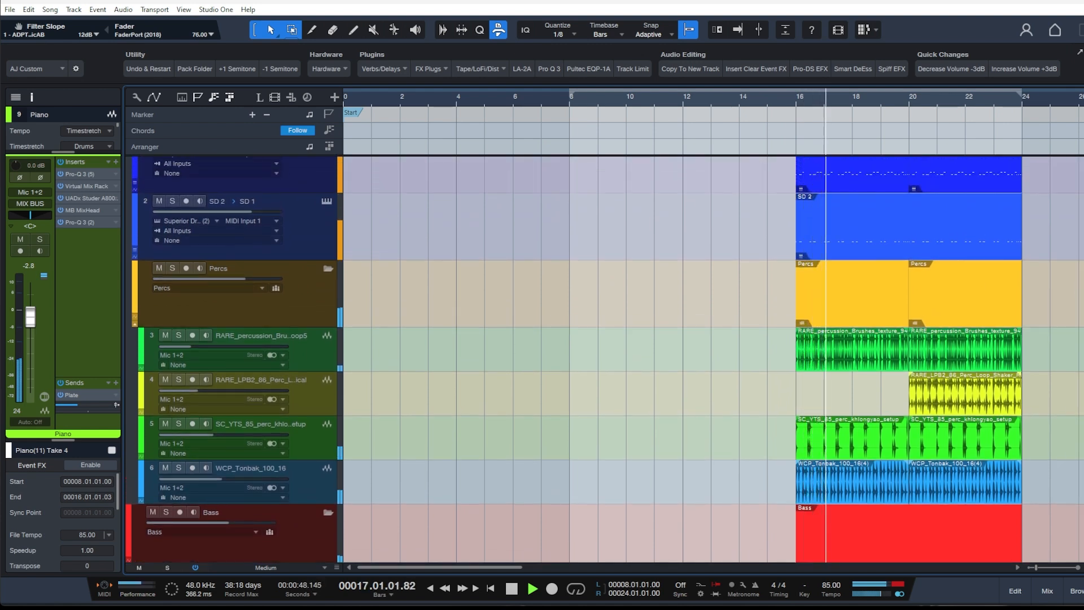
pyautogui.scroll(4, 1081, 295)
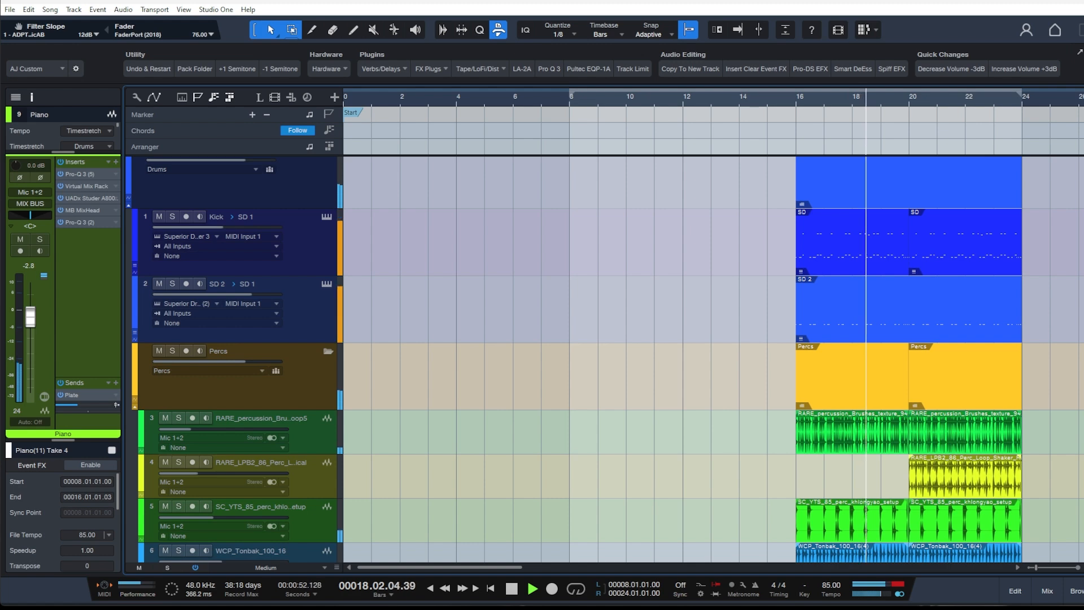
pyautogui.scroll(-3, 1080, 295)
pyautogui.scroll(-5, 1081, 295)
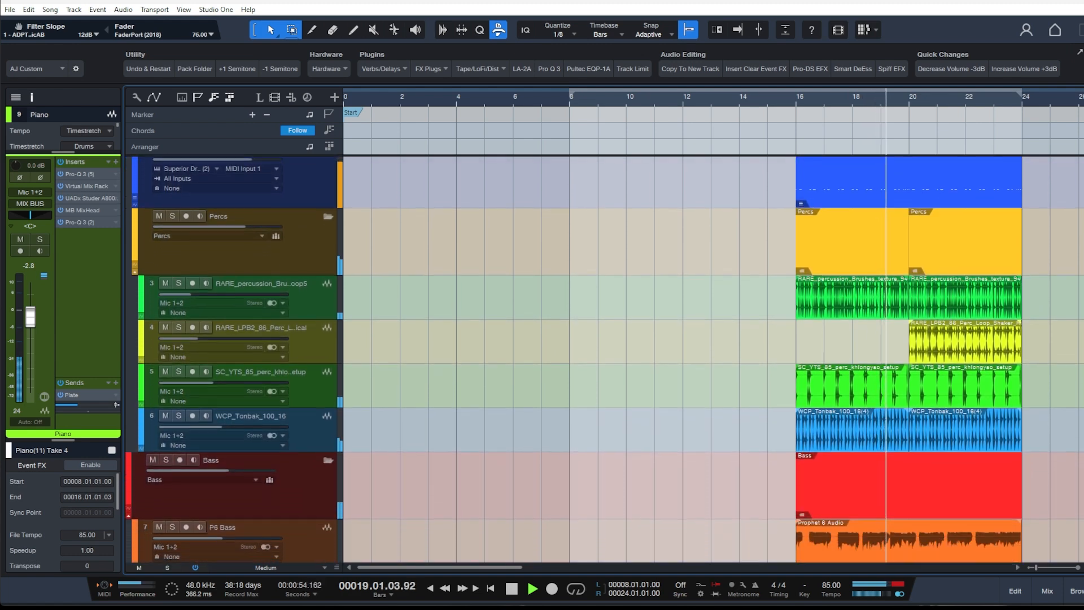
pyautogui.scroll(-3, 1080, 295)
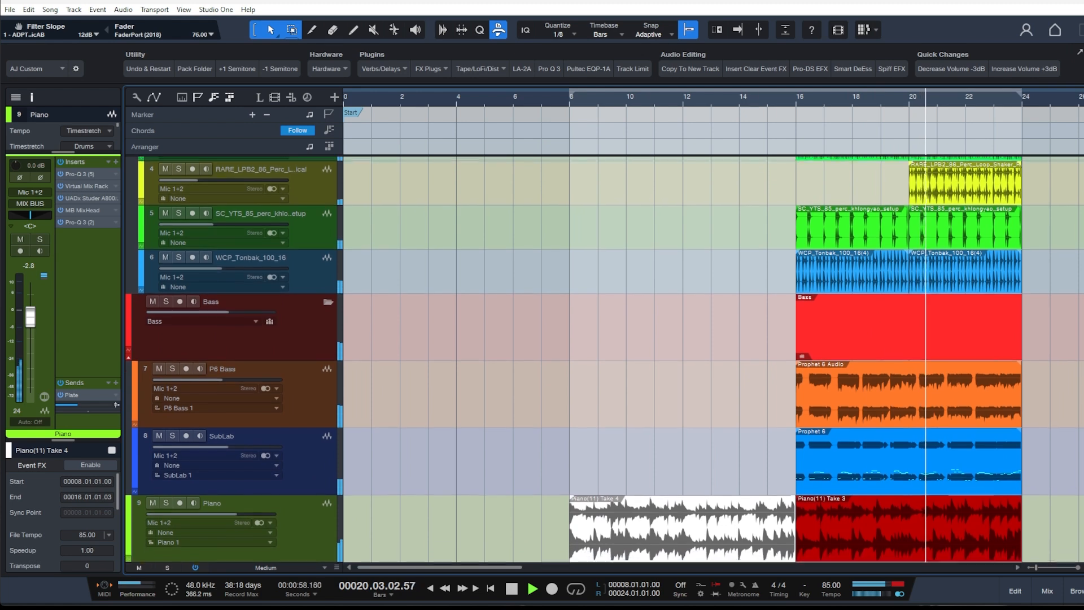
pyautogui.scroll(-2, 1080, 295)
pyautogui.scroll(-2, 1081, 295)
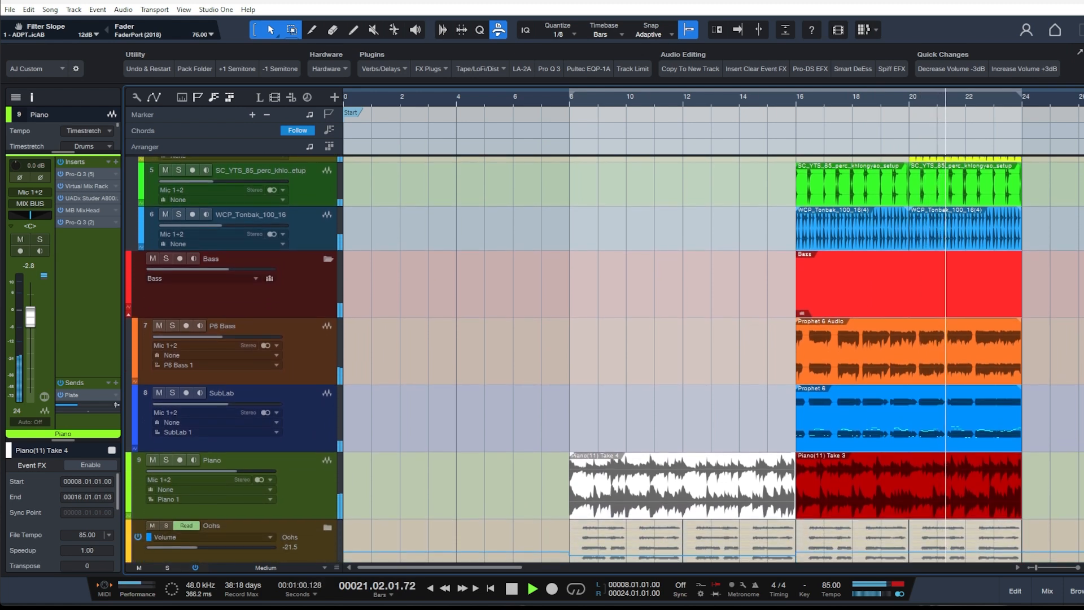
pyautogui.scroll(-2, 1080, 295)
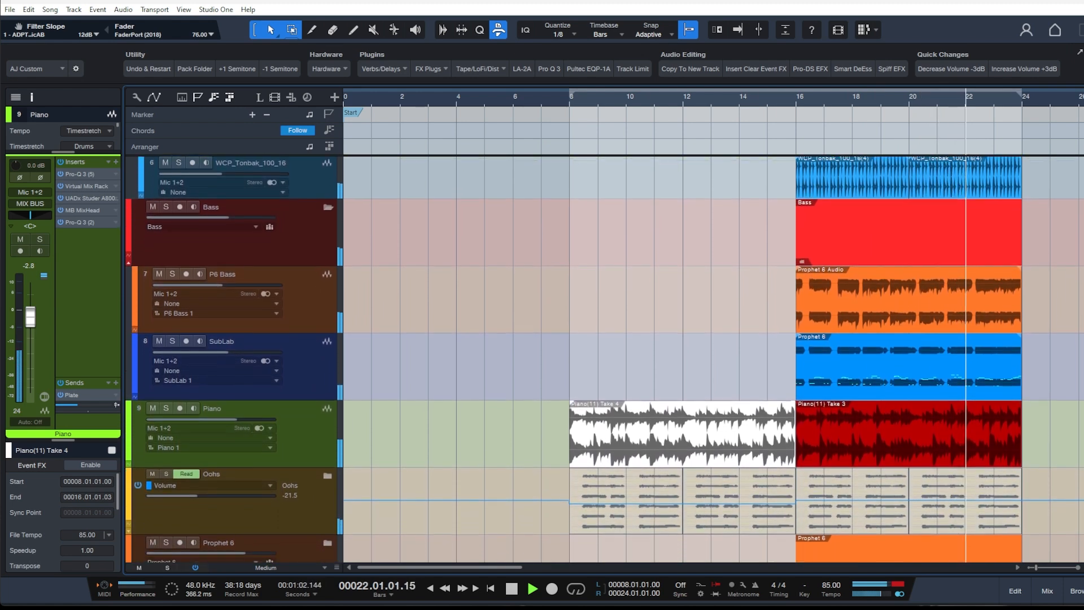
pyautogui.scroll(-2, 1080, 295)
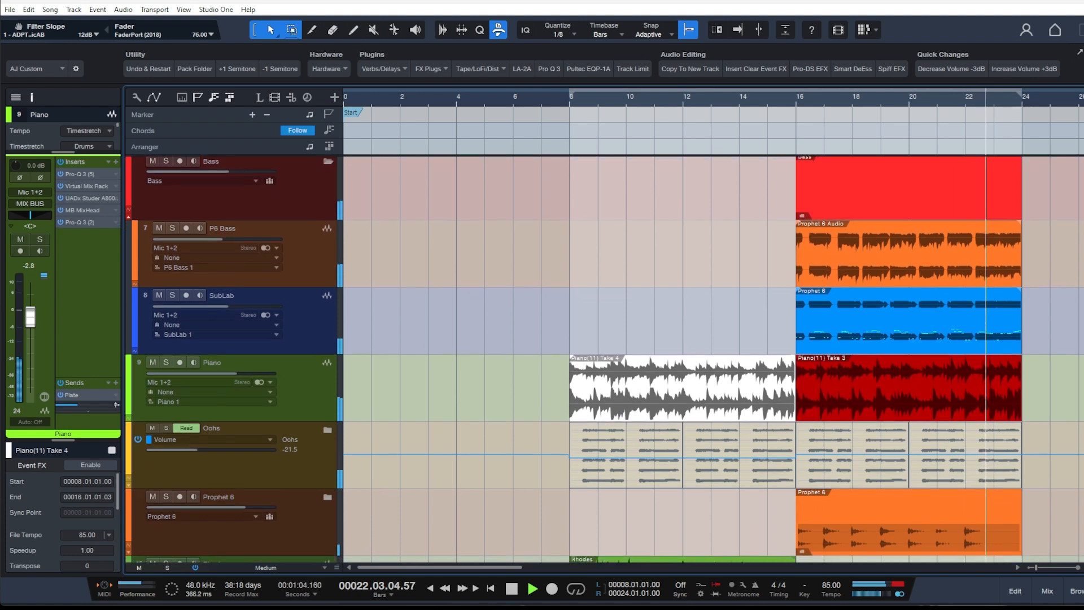
pyautogui.scroll(-4, 1080, 295)
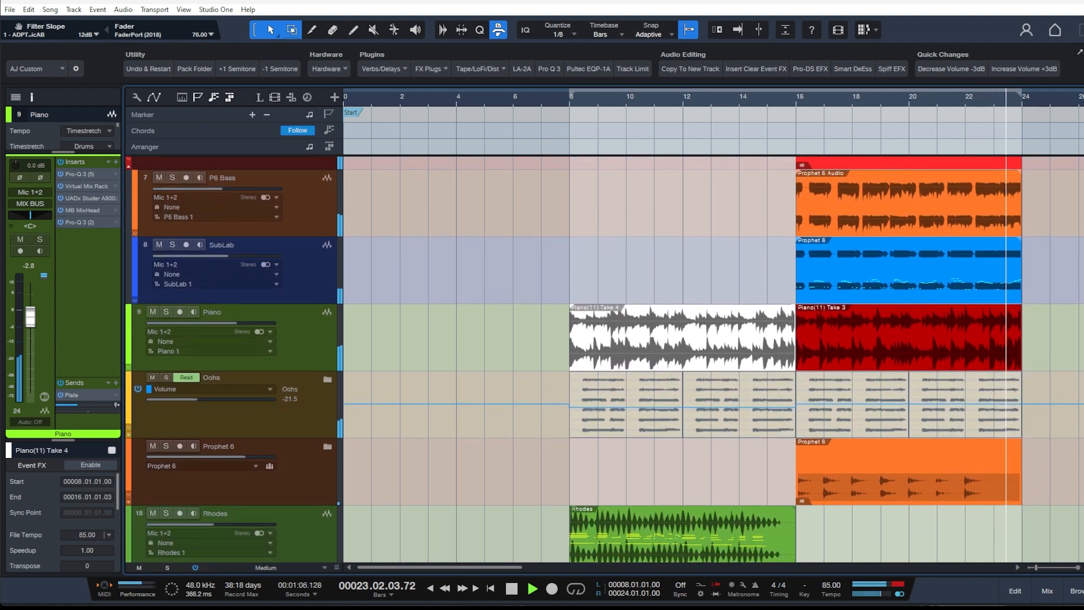